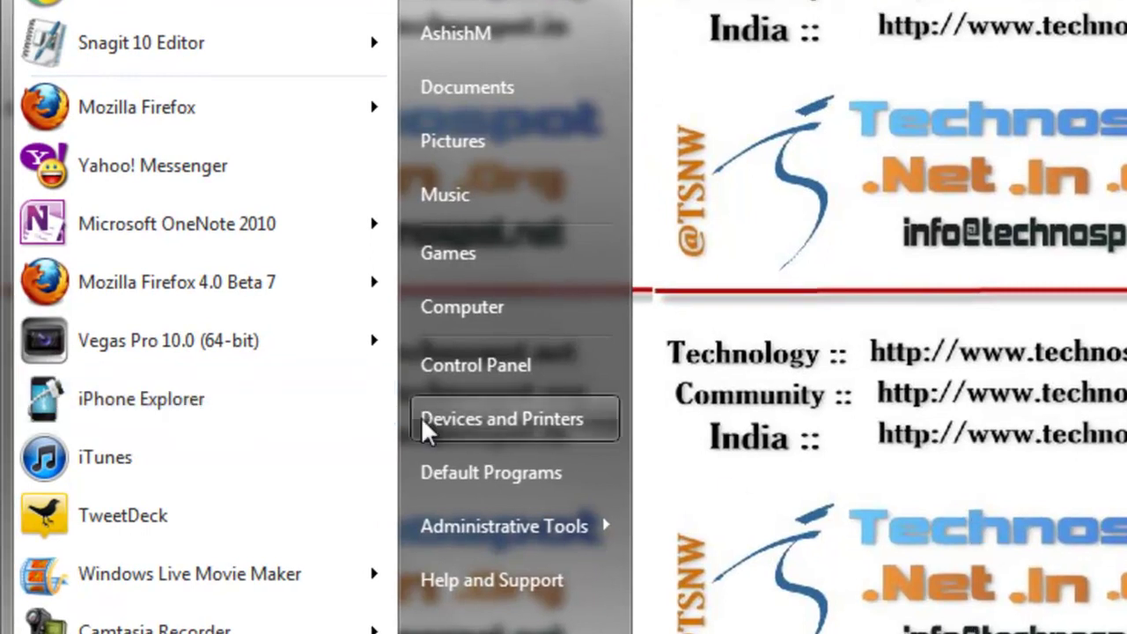
Launch iPhone Explorer from the Start menu to browse the iPad's Media folder
click(275, 399)
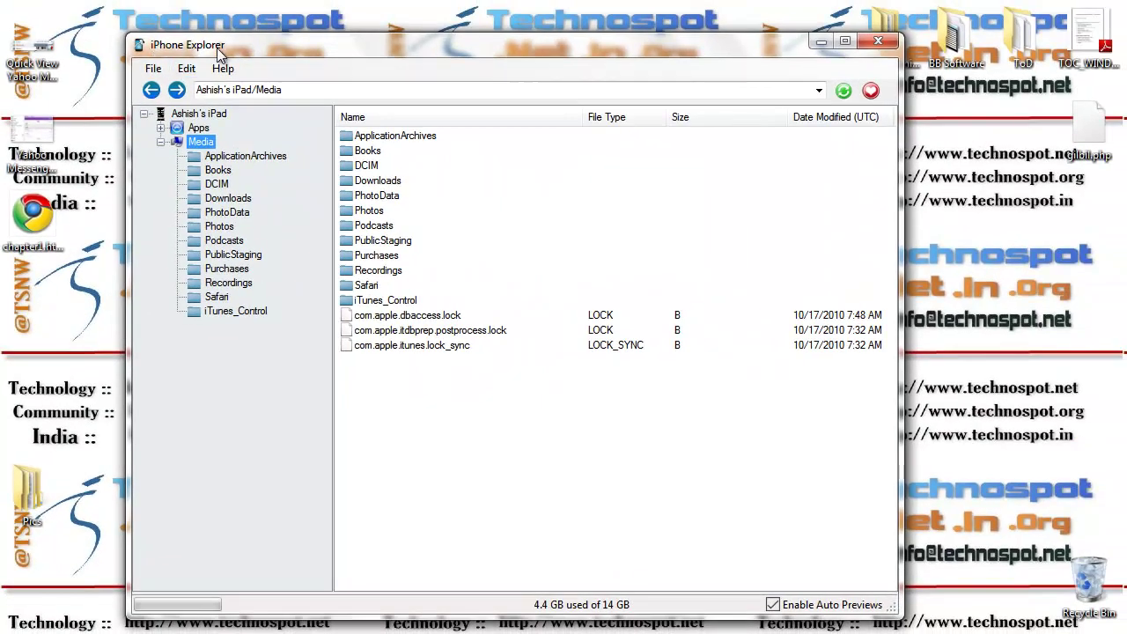
click(160, 142)
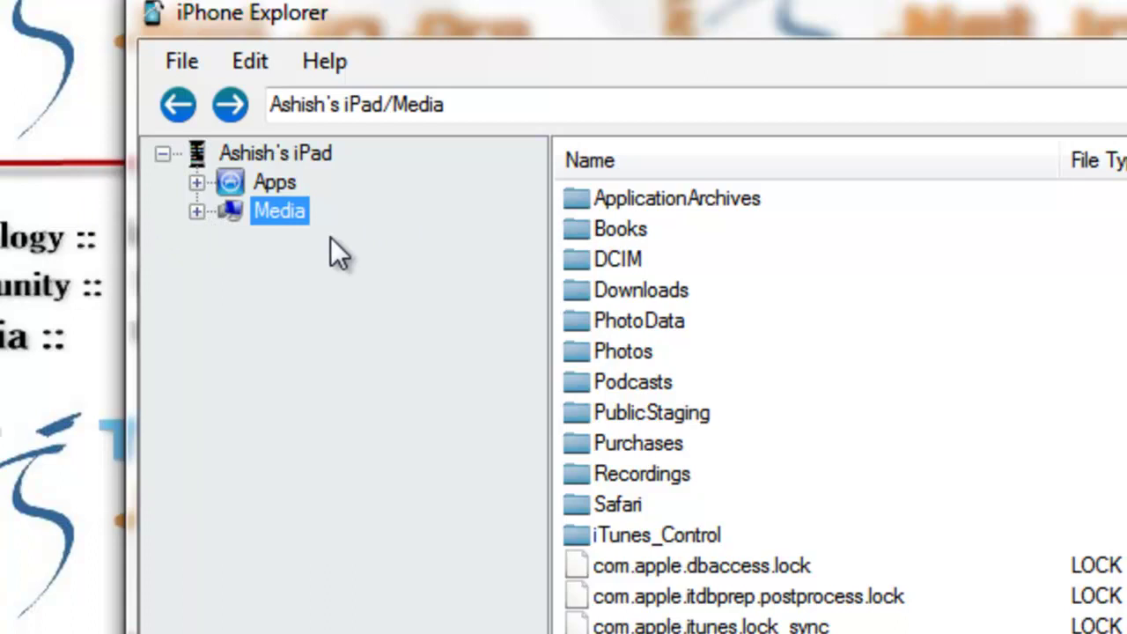
click(197, 212)
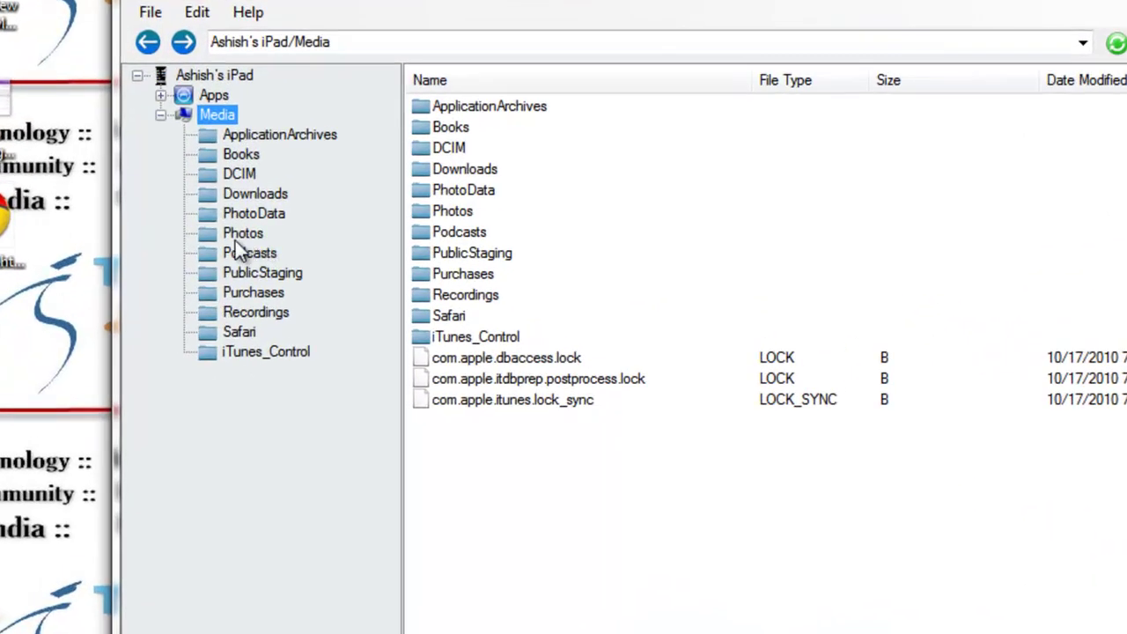
Navigate through Photos and DCIM into the 100APPLE camera folder
click(234, 235)
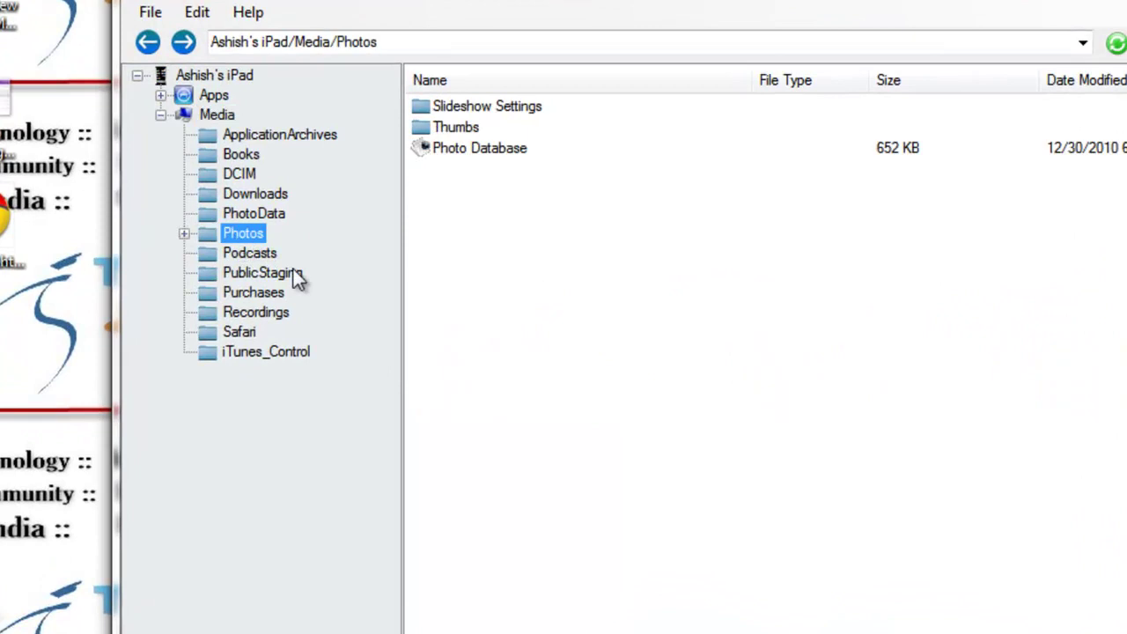
click(248, 174)
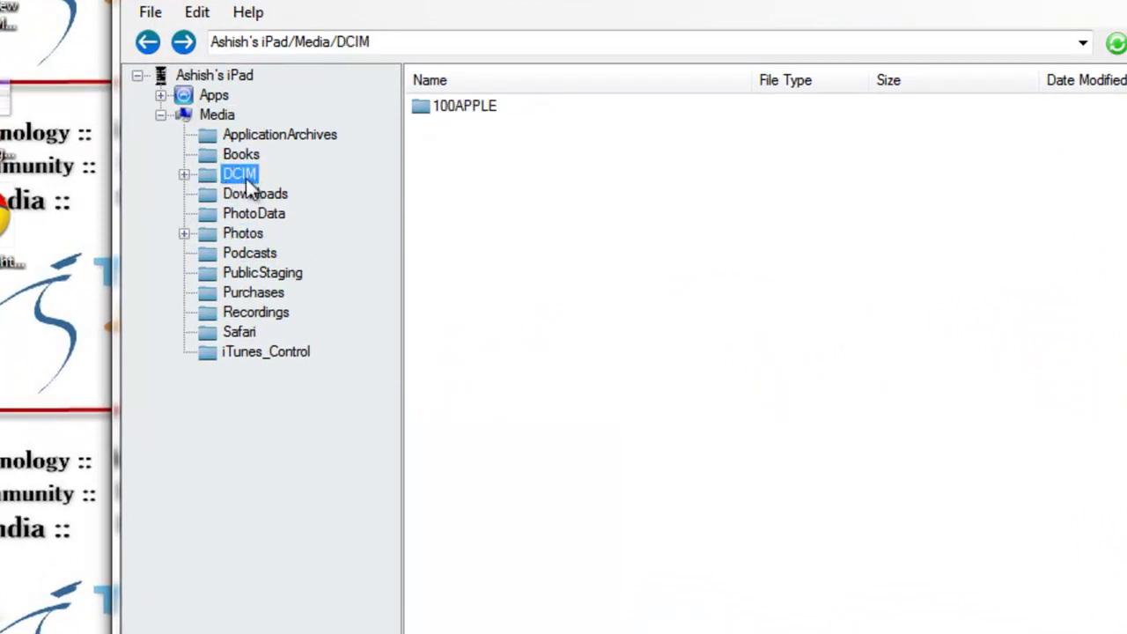
click(184, 175)
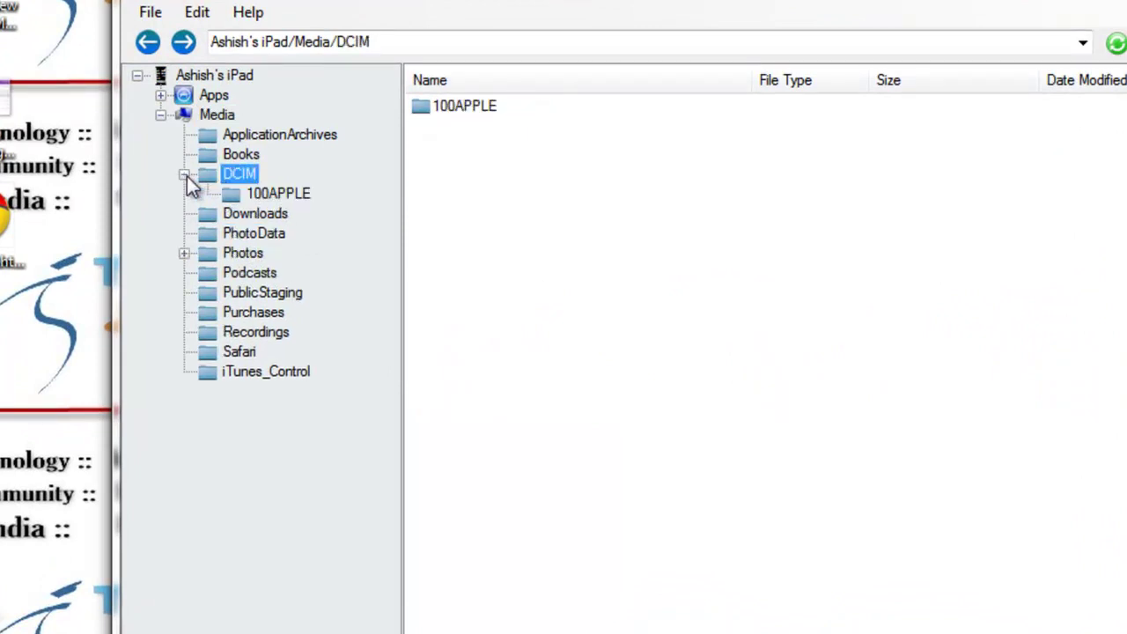
click(285, 195)
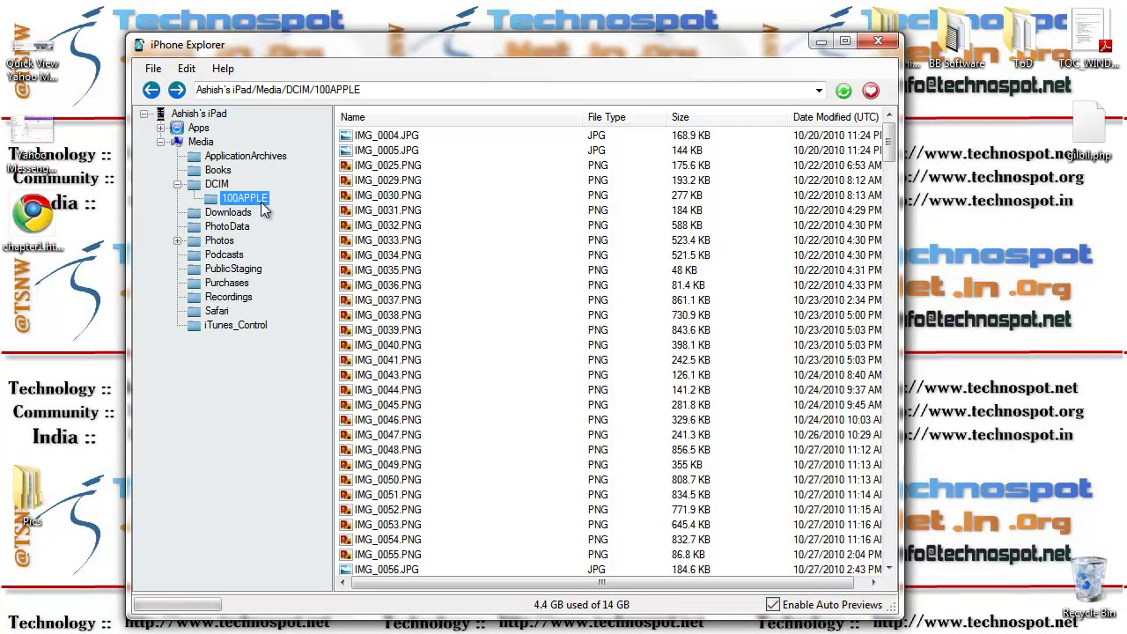
Close the image preview and scroll through the 100APPLE file list
mouse_move(395, 297)
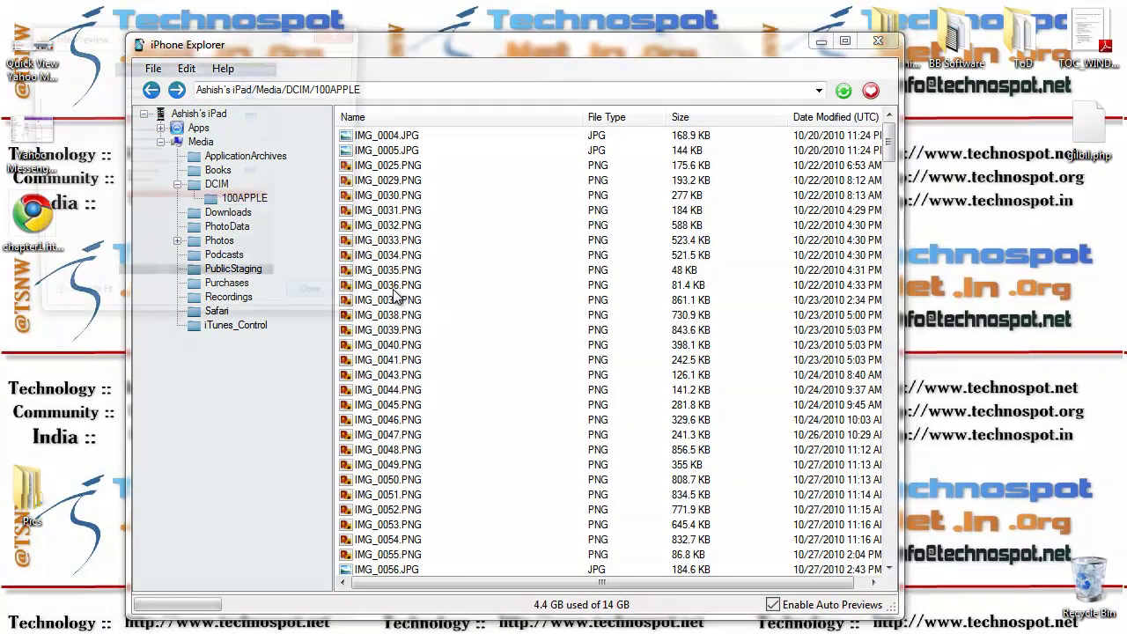
click(328, 303)
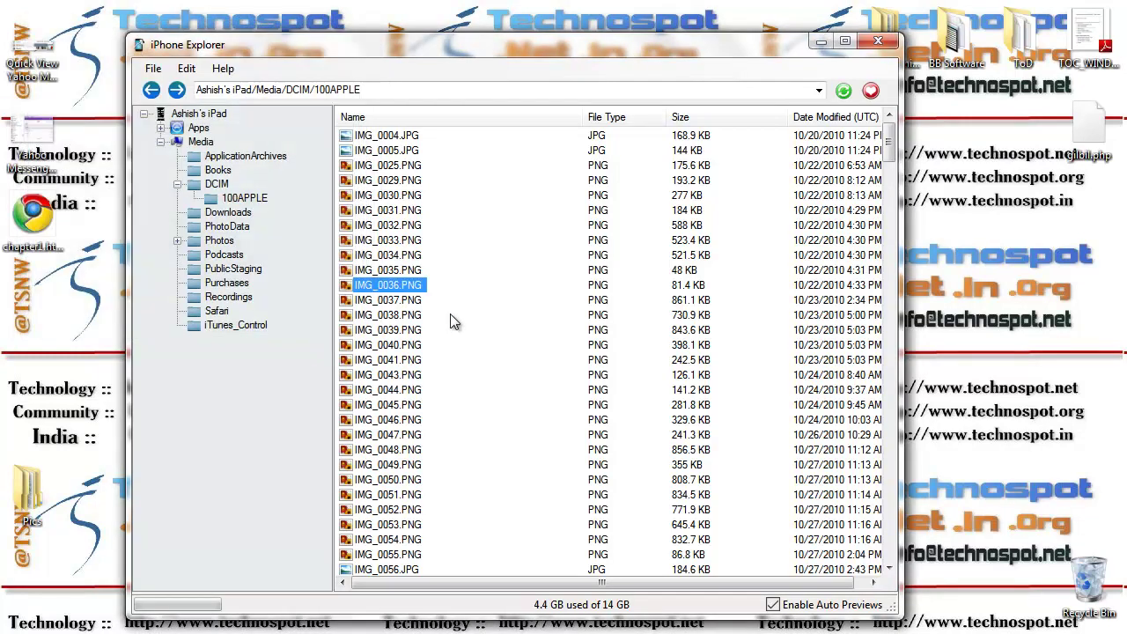
scroll(383, 365, down, 9)
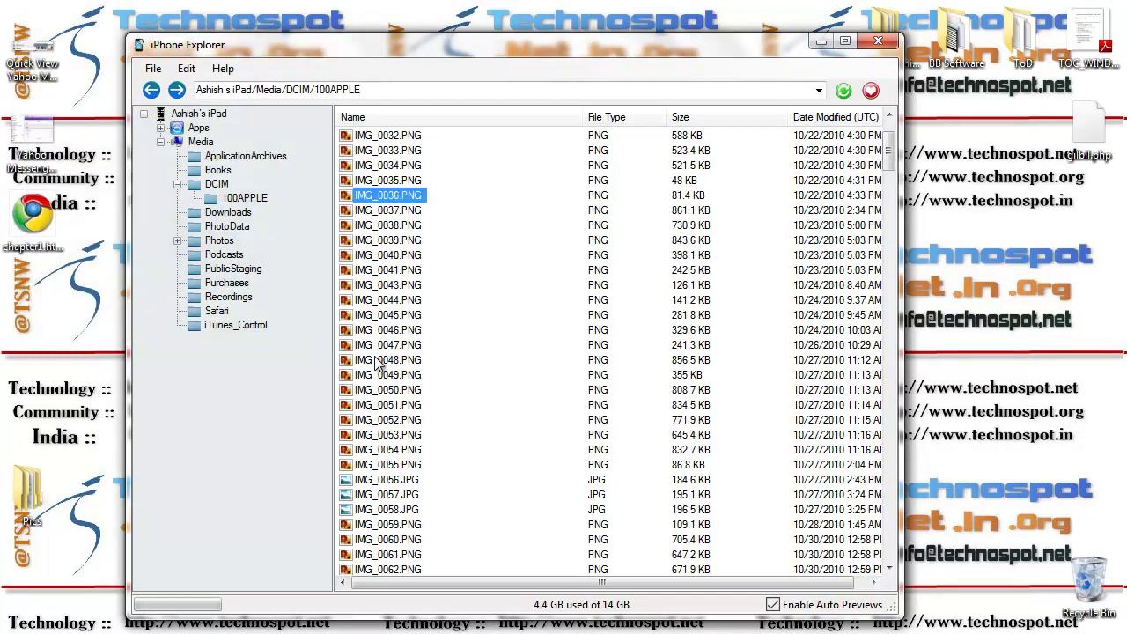
scroll(383, 365, down, 20)
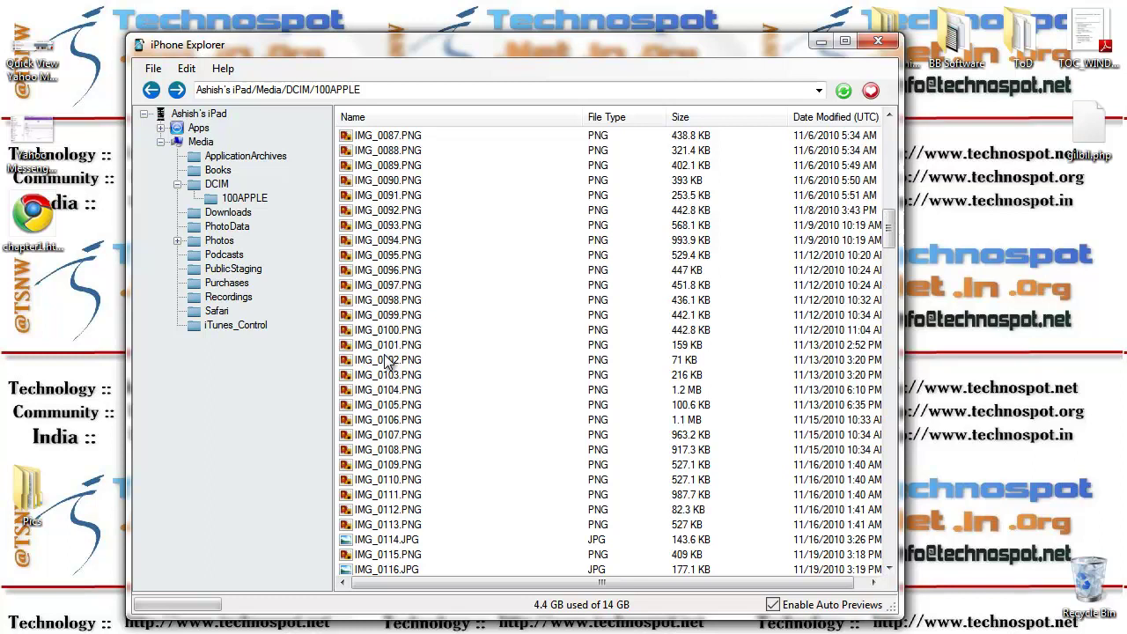
scroll(383, 360, down, 10)
scroll(383, 361, up, 20)
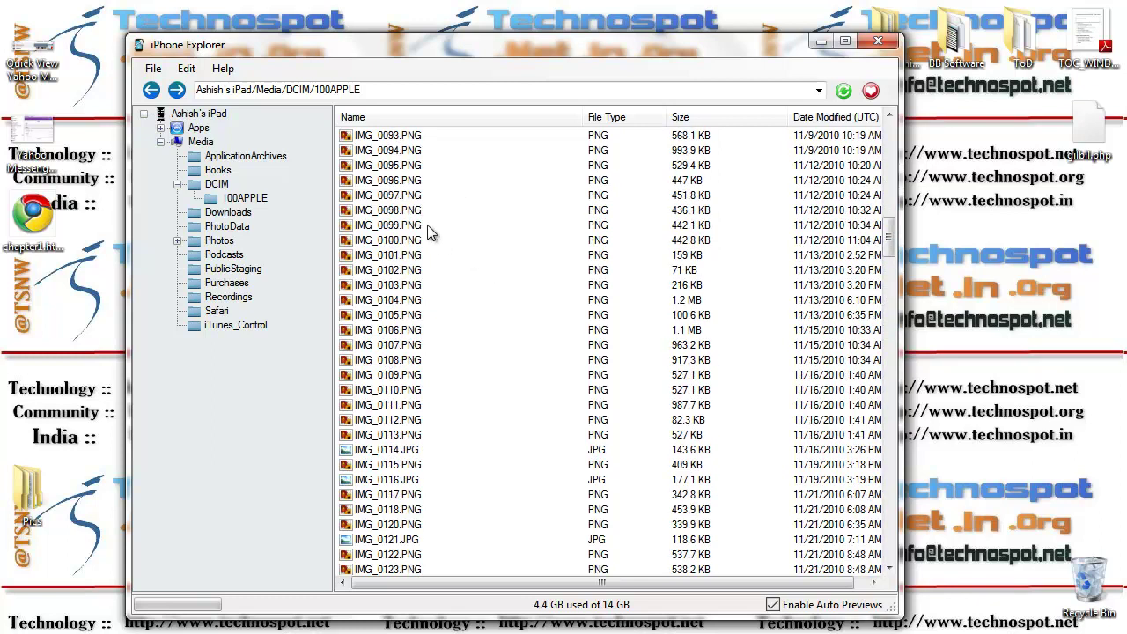
mouse_move(401, 202)
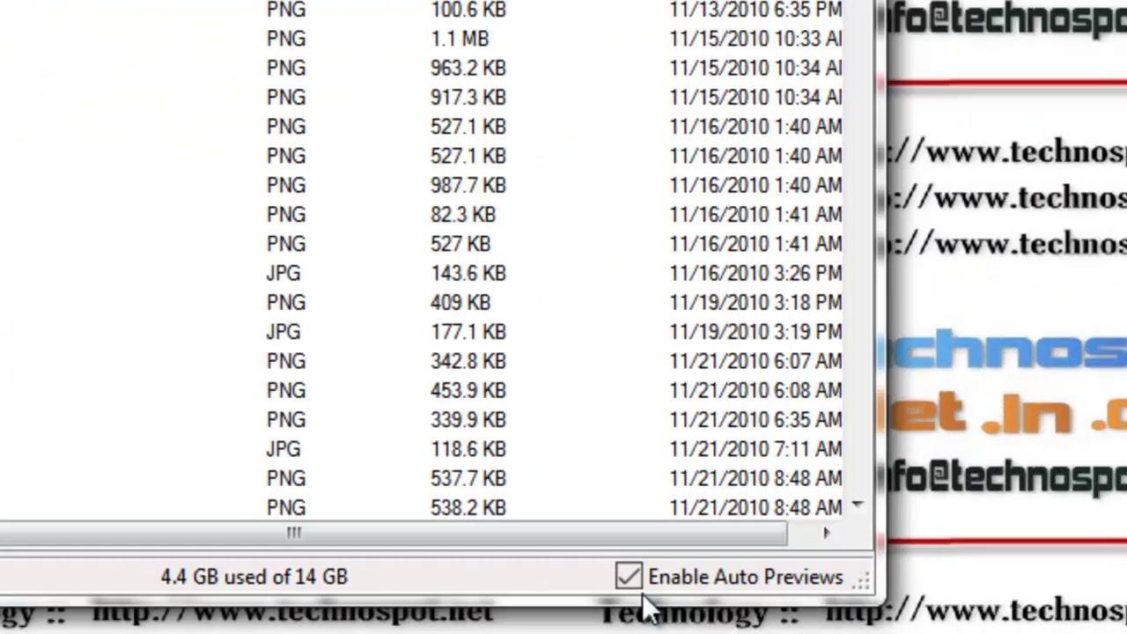
Turn off Enable Auto Previews
click(631, 579)
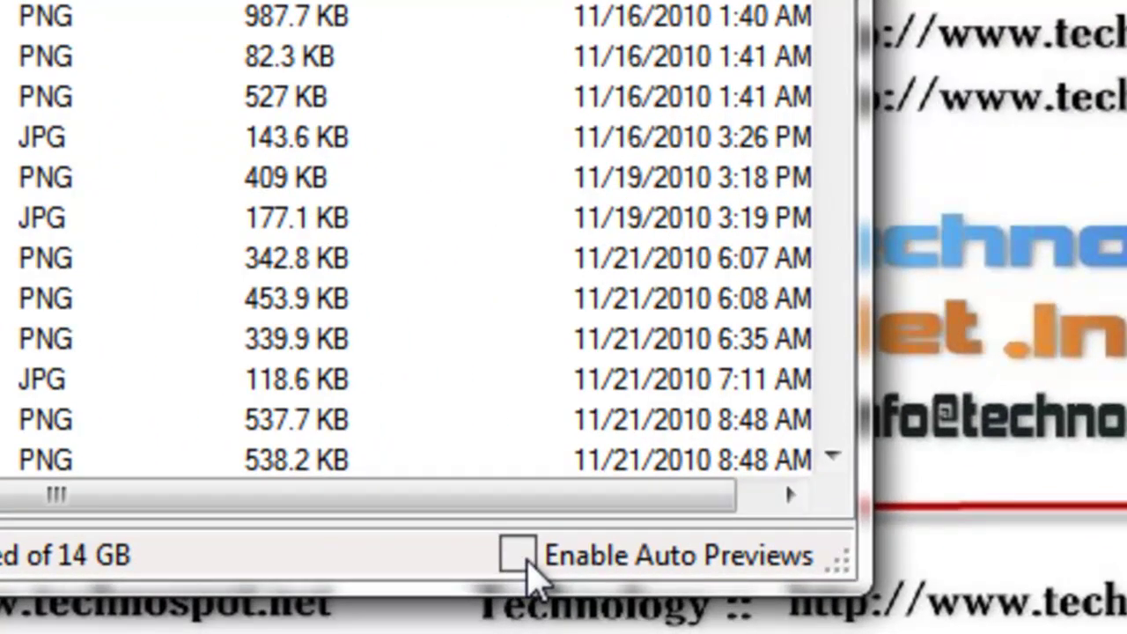
click(521, 560)
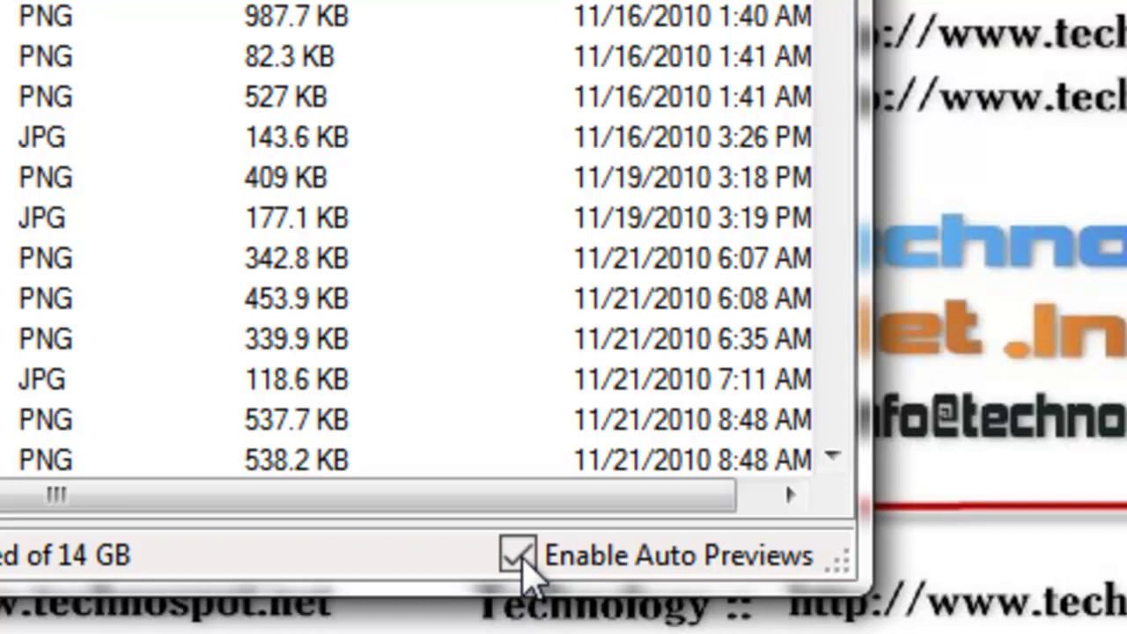
click(521, 560)
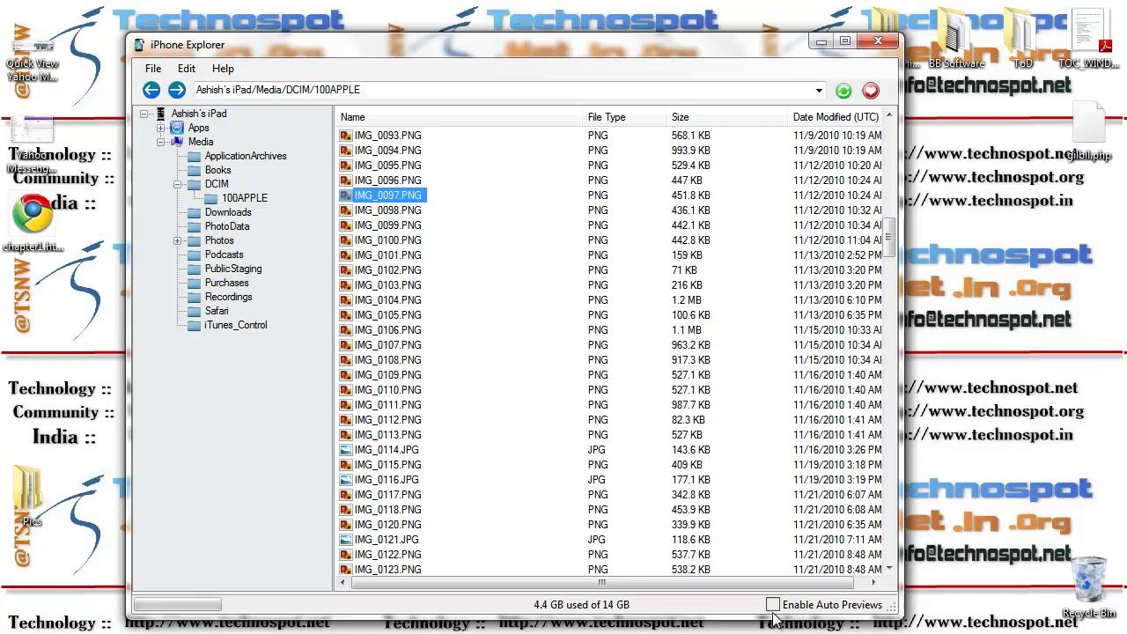
Delete IMG_0098, IMG_0099, IMG_0102, IMG_0104, IMG_0107 and IMG_0110 with Delete Selected
ctrl+click(385, 209)
ctrl+click(391, 225)
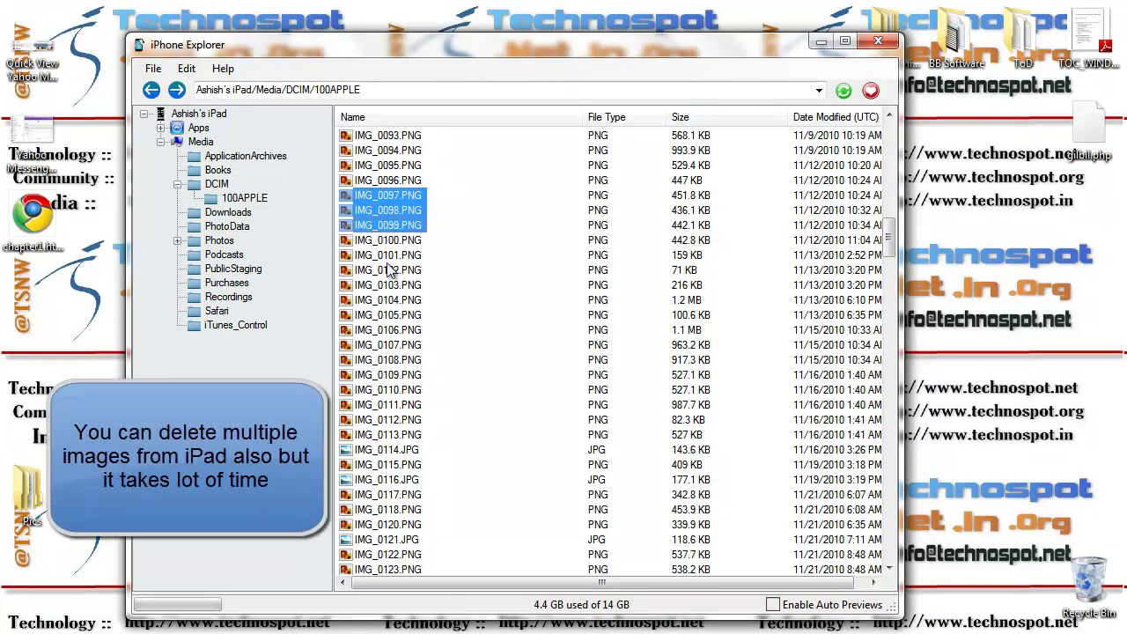
ctrl+click(393, 271)
ctrl+click(398, 300)
ctrl+click(375, 346)
ctrl+click(389, 389)
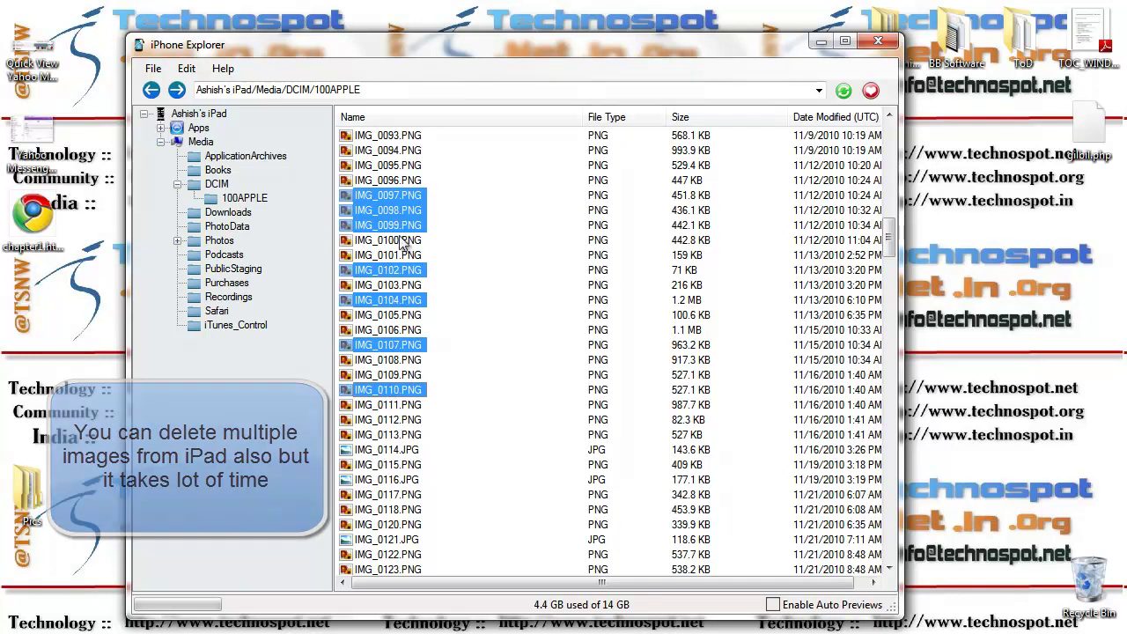
right_click(399, 222)
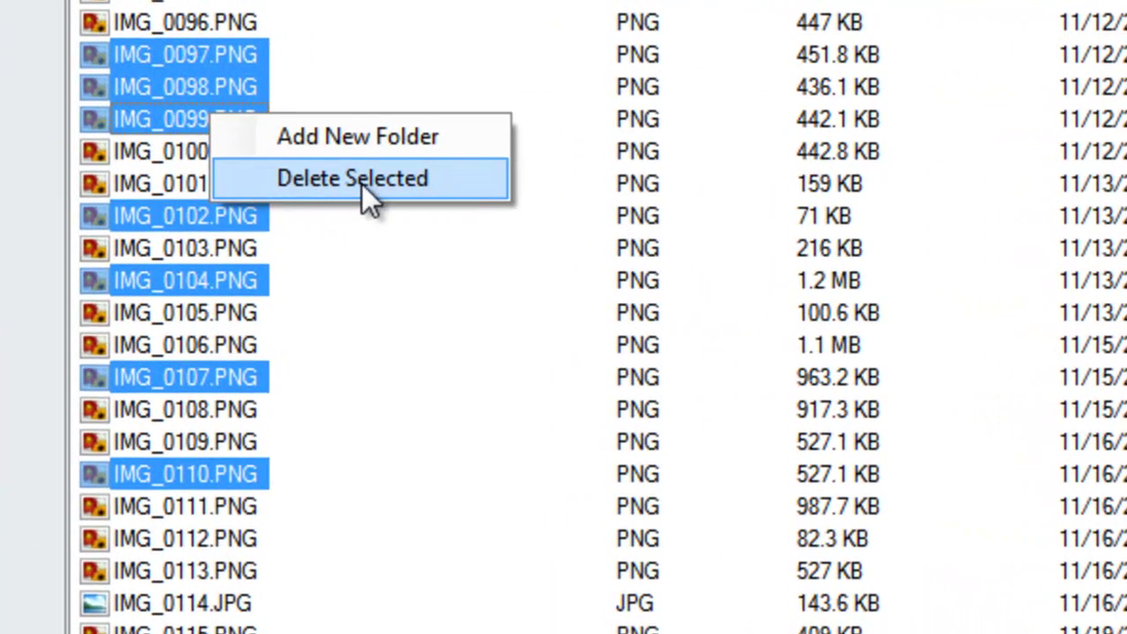
click(418, 215)
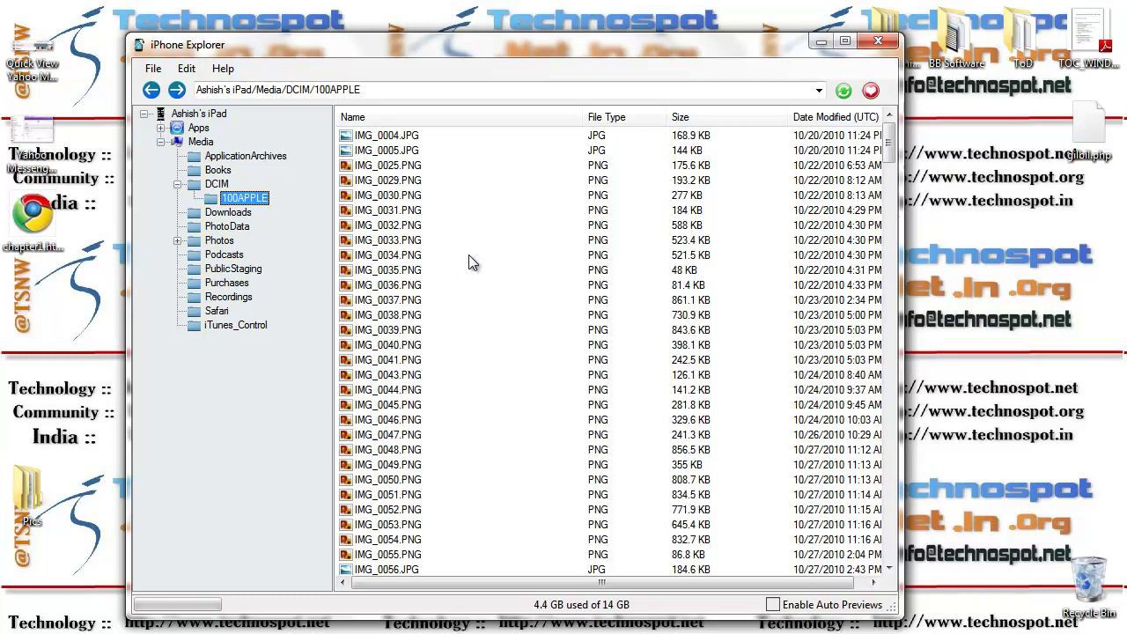
Expand Photos in the folder tree and open its Thumbs folder
click(179, 241)
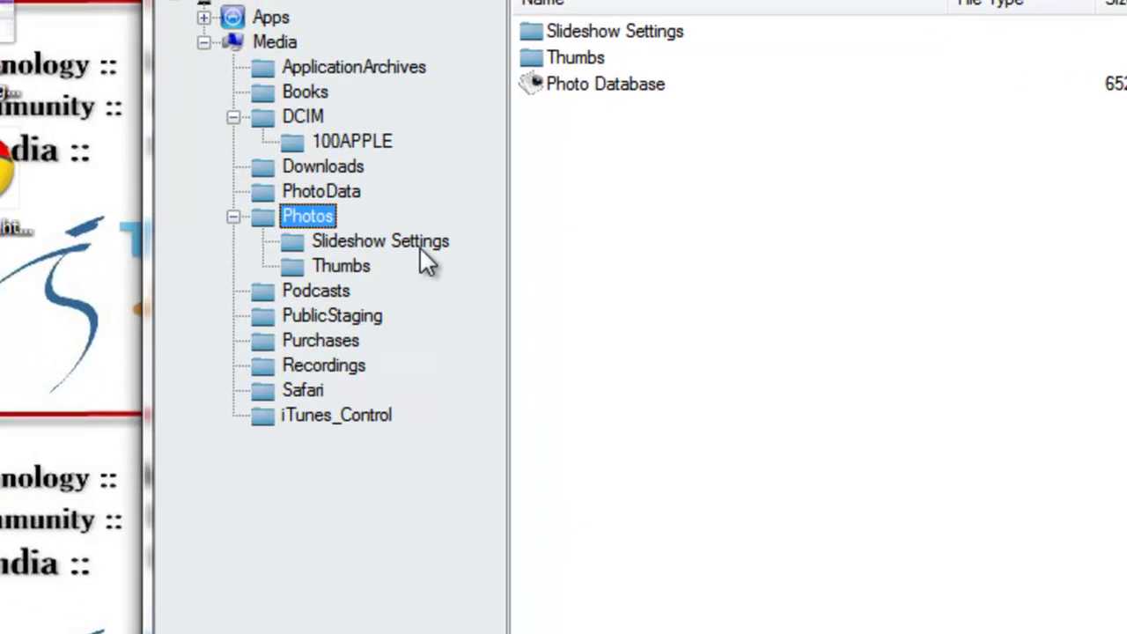
click(350, 268)
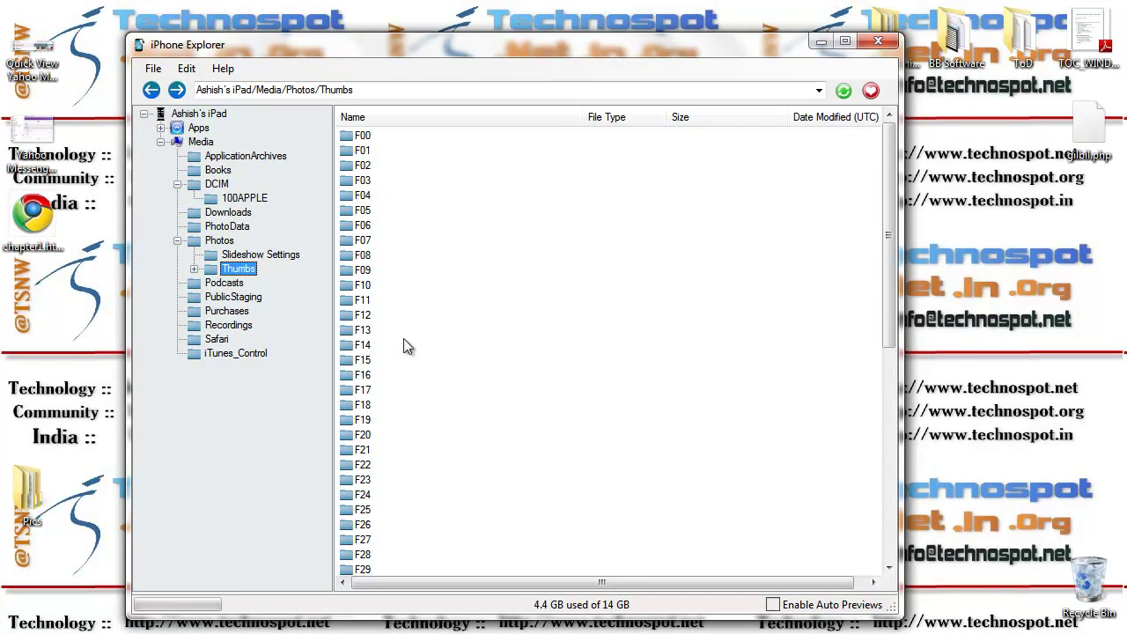
Open the F00 photo folder inside Thumbs
click(360, 137)
key(Down)
key(Down)
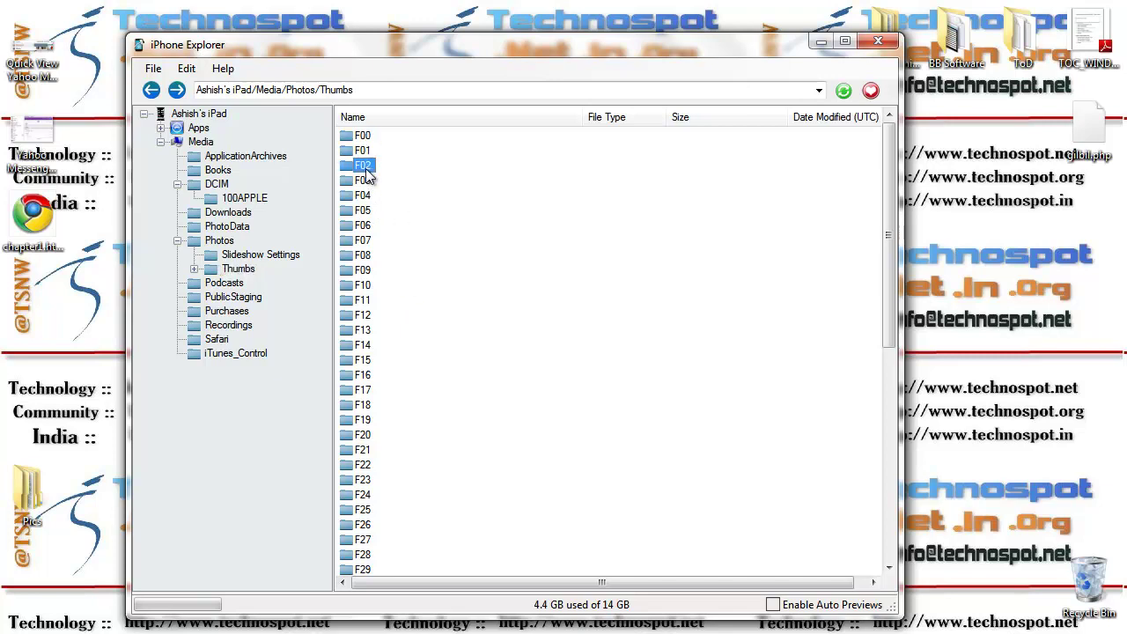
key(Up)
key(Up)
key(Return)
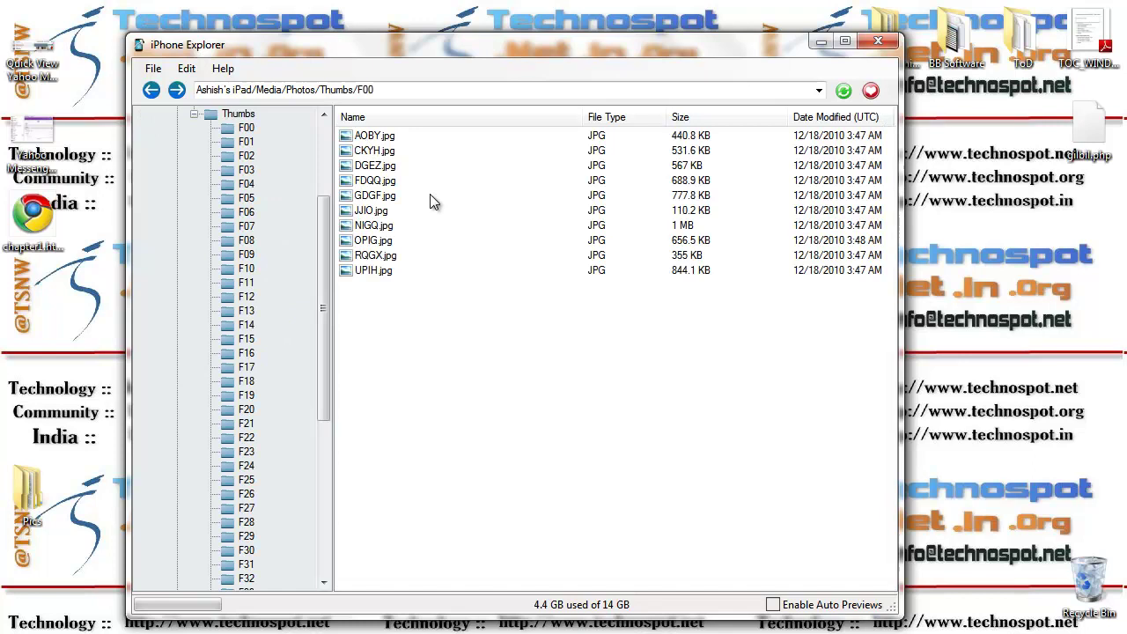
click(374, 271)
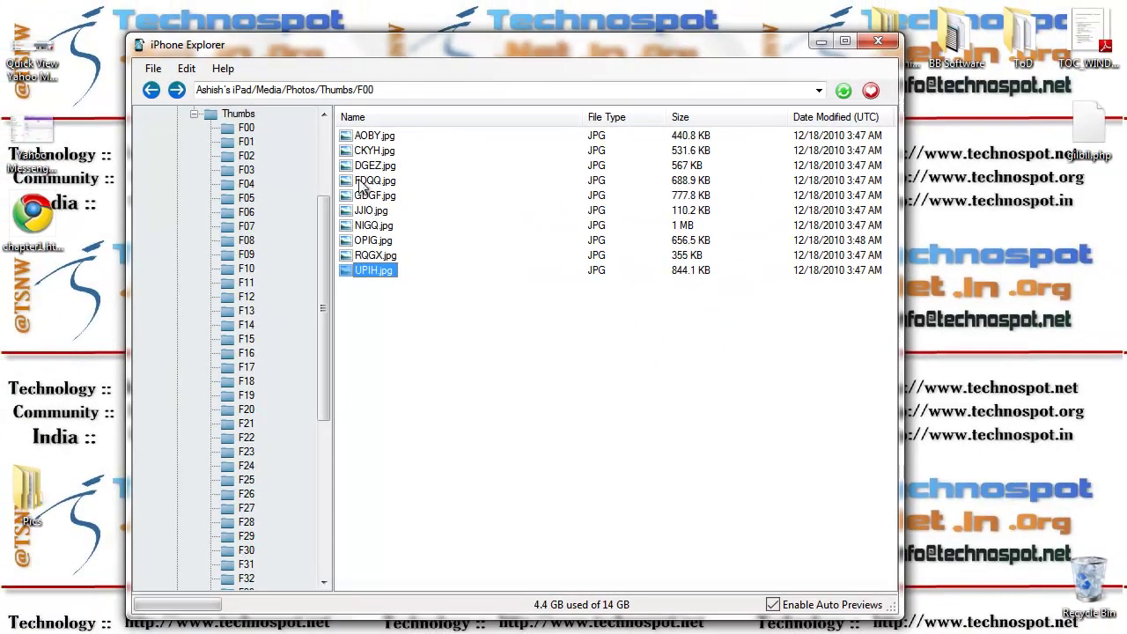
Preview FDQQ.jpg, DGEZ.jpg, UPIH.jpg and NIGQ.jpg, closing each preview
double_click(363, 182)
click(387, 352)
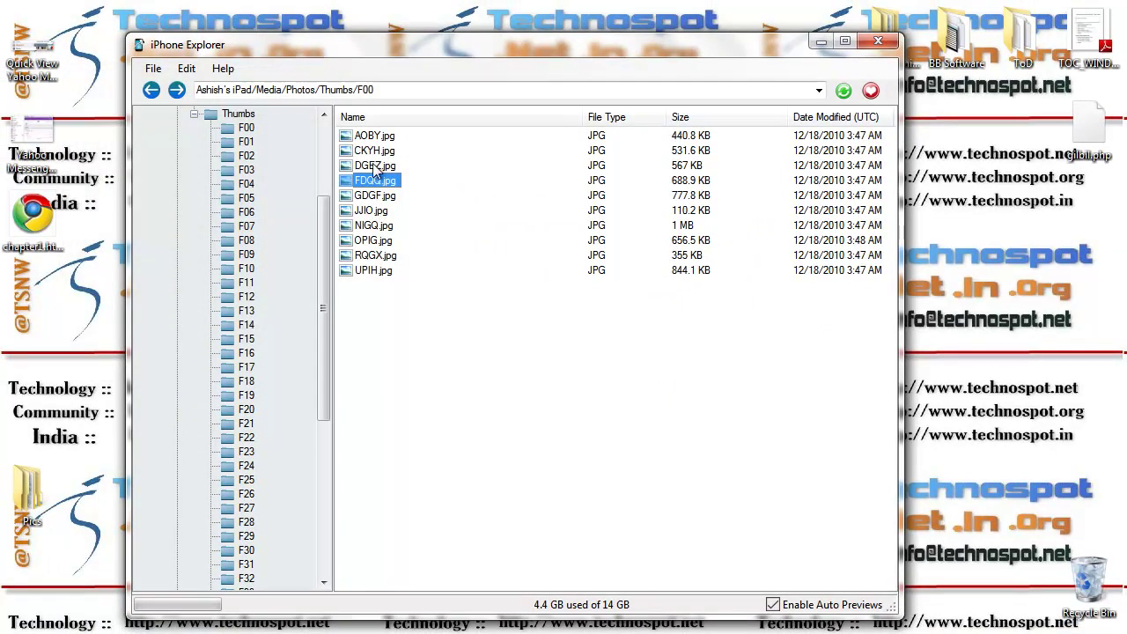
double_click(375, 167)
click(396, 370)
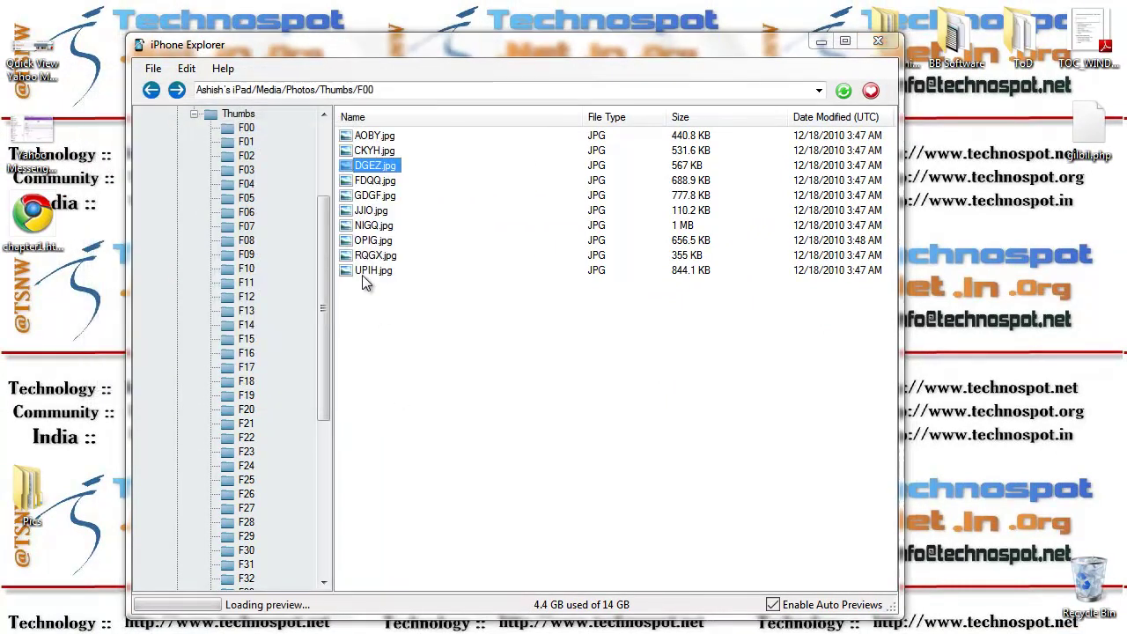
double_click(364, 273)
click(410, 396)
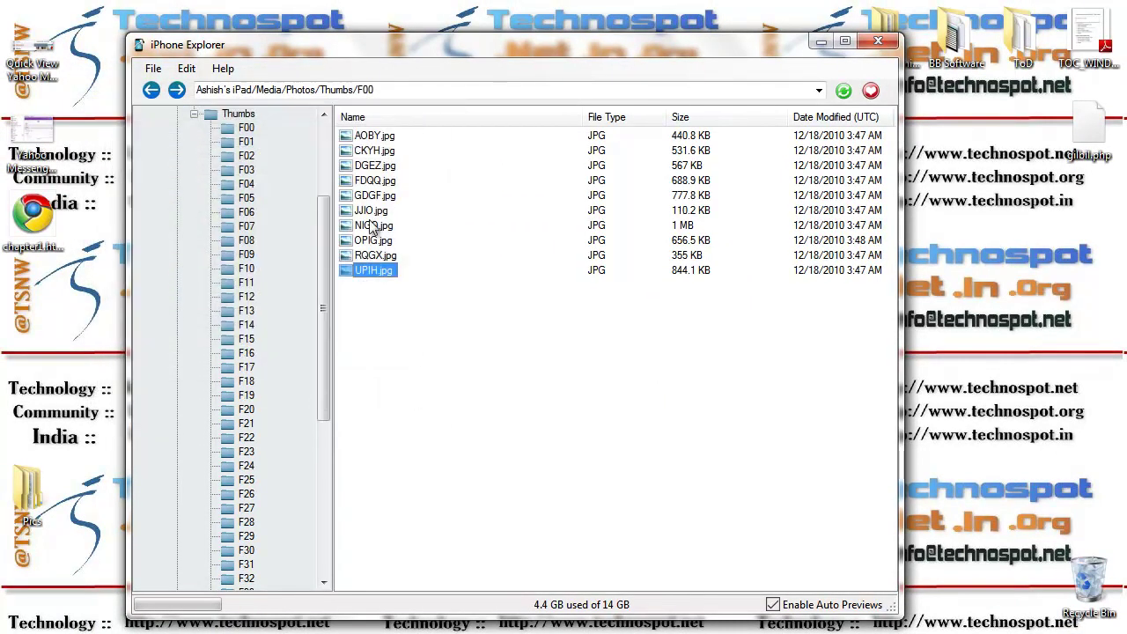
double_click(372, 227)
click(449, 420)
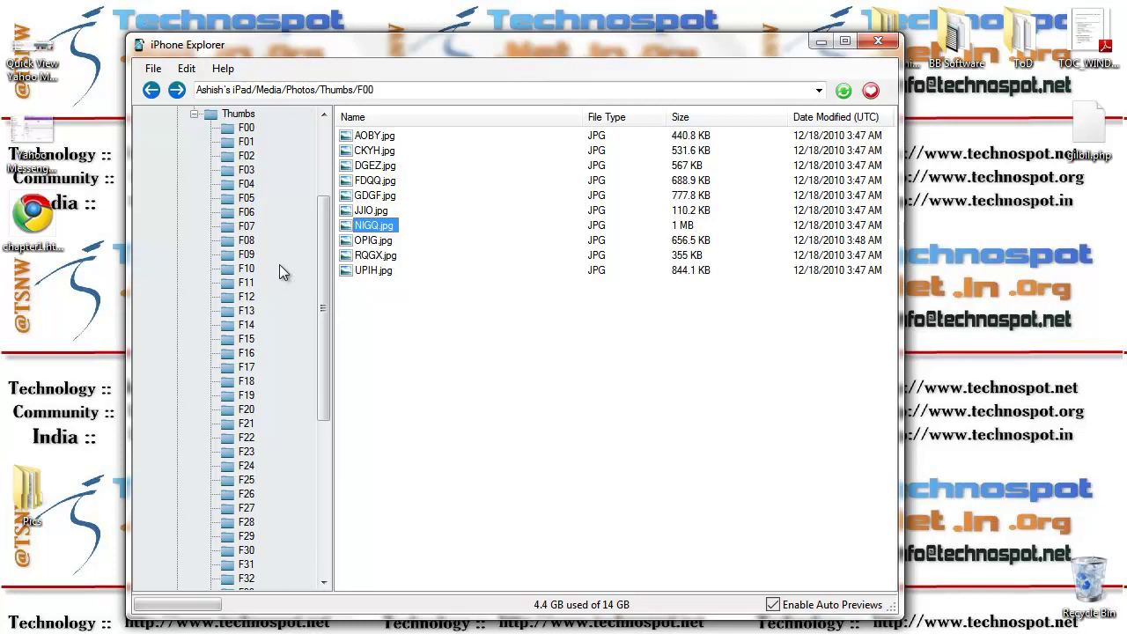
Return to the Thumbs folder through Photos in the tree
drag(322, 282, 323, 236)
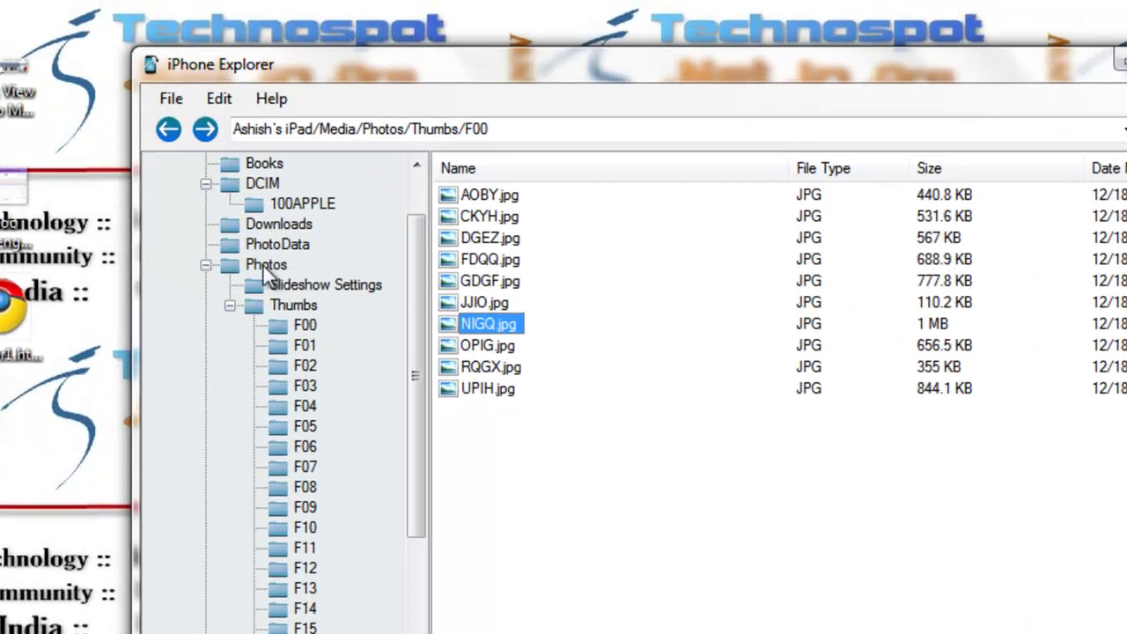
click(224, 194)
click(383, 177)
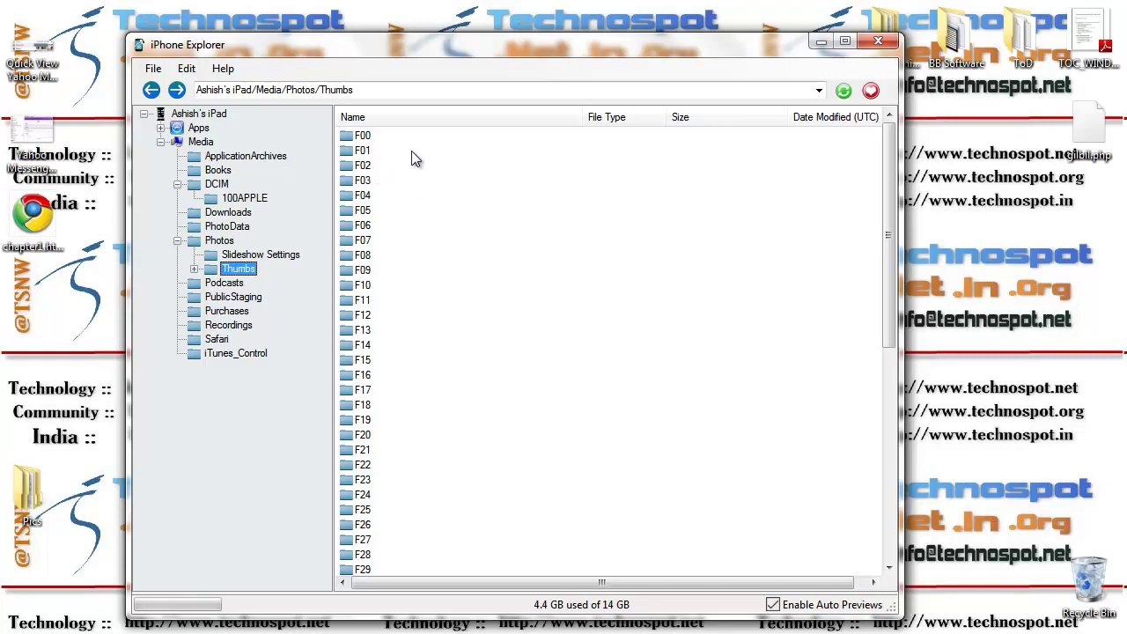
Rubber-band select folders F00–F49 and drag them onto the desktop Pics folder
drag(396, 133, 360, 448)
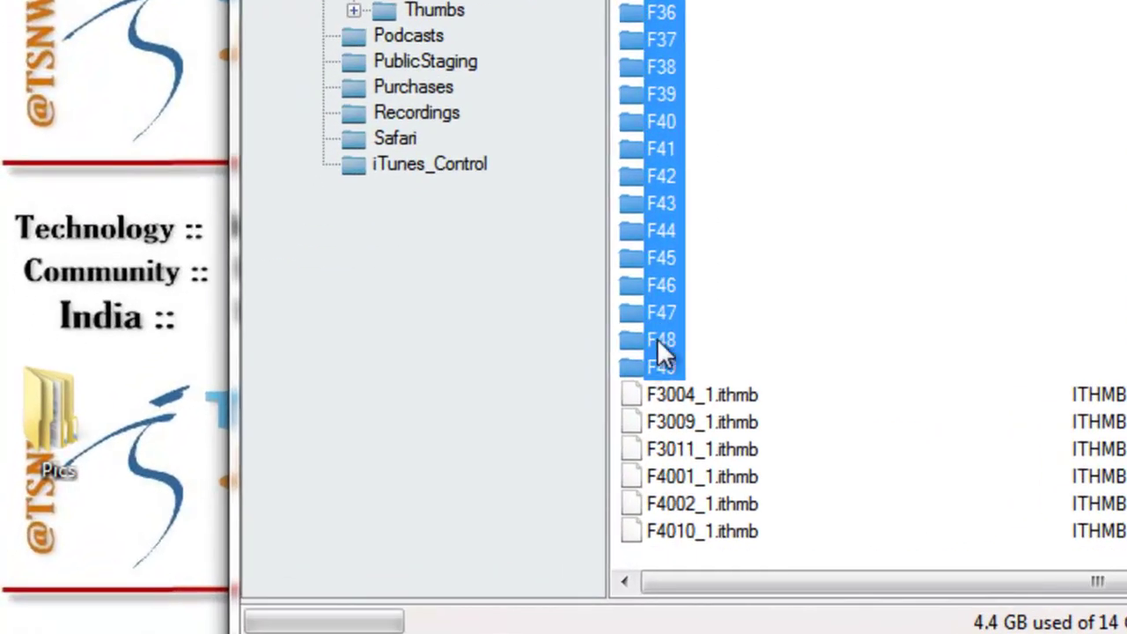
drag(657, 338, 40, 511)
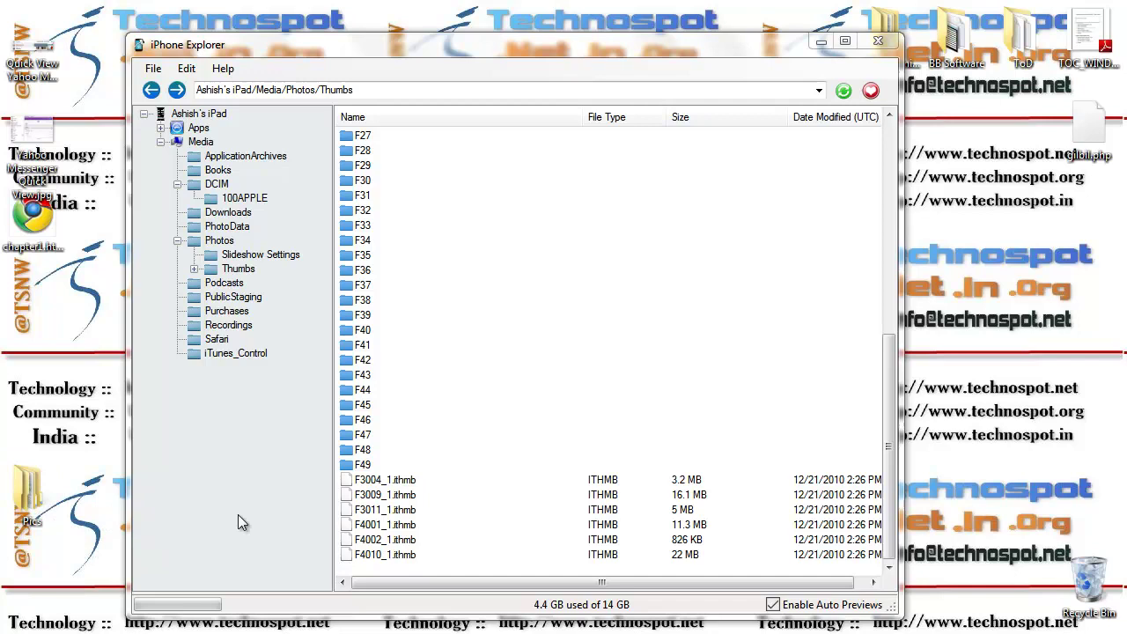
mouse_move(514, 632)
shift+click(362, 464)
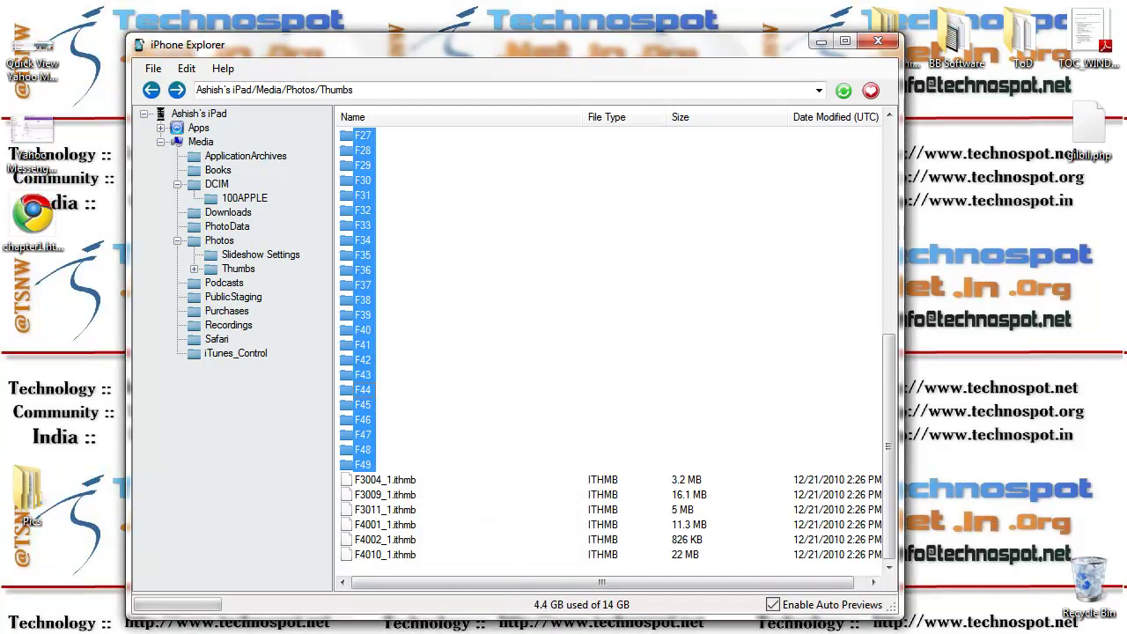
Open the desktop Pics folder and view ALFJ.jpg from the copied F45 folder
double_click(27, 498)
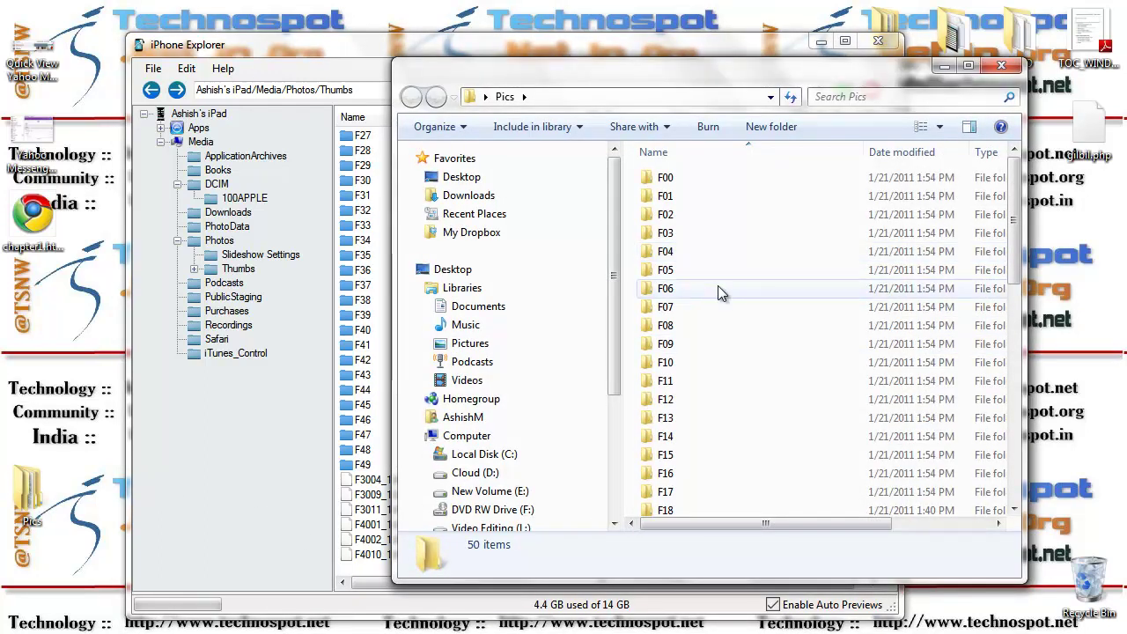
scroll(718, 299, down, 10)
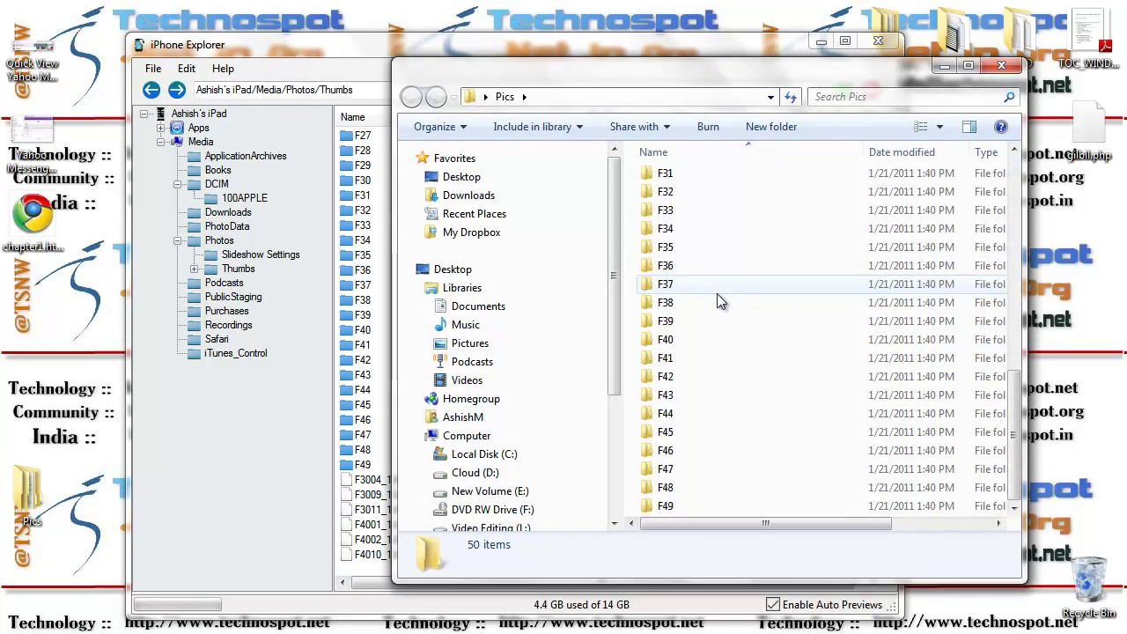
double_click(680, 431)
double_click(691, 211)
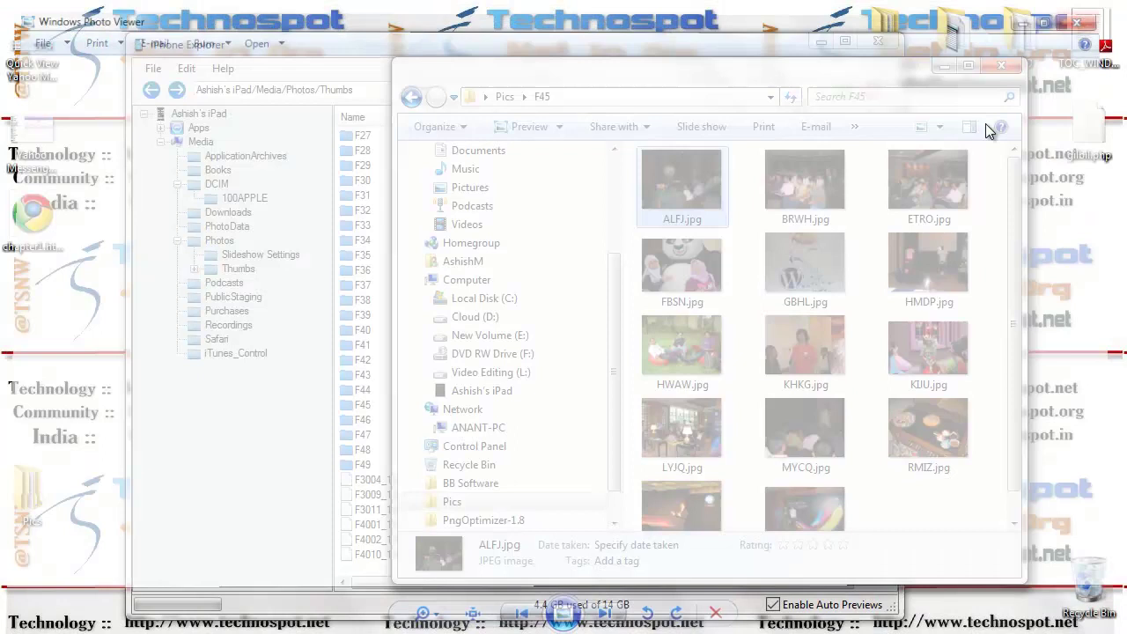
click(1104, 8)
Go back and view FYVT.jpg from the F29 folder
click(411, 97)
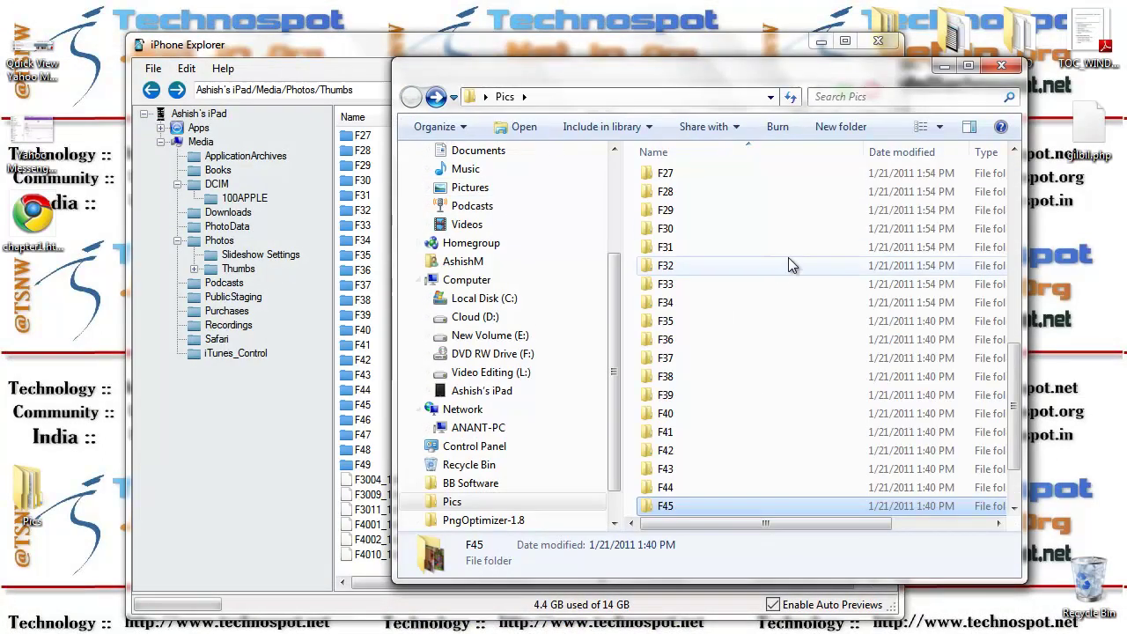
double_click(669, 203)
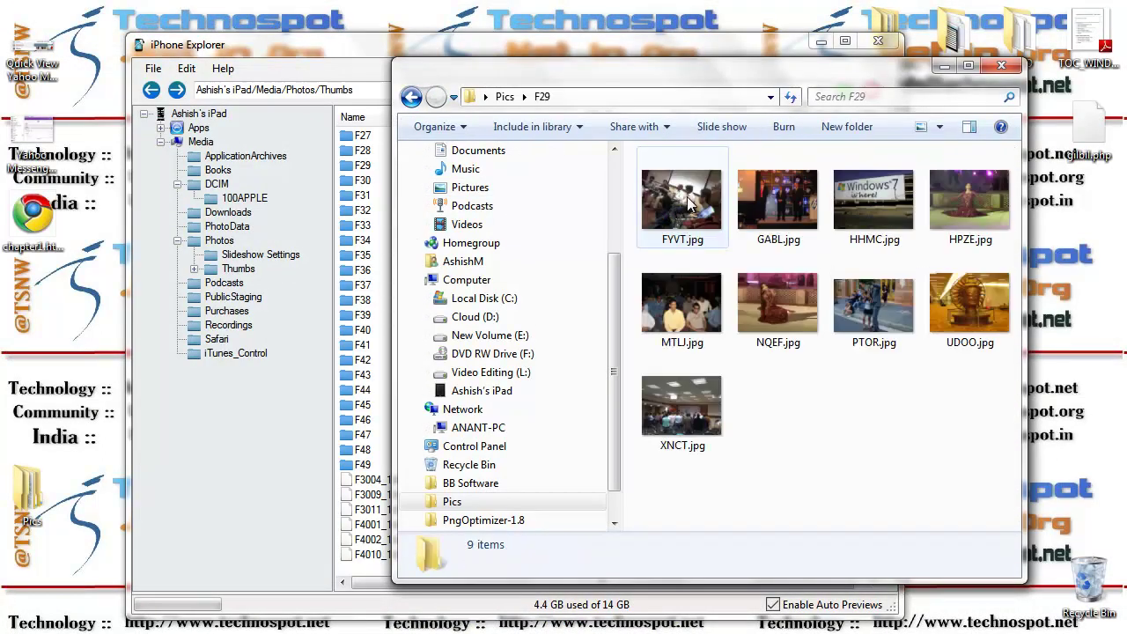
double_click(688, 202)
click(1103, 8)
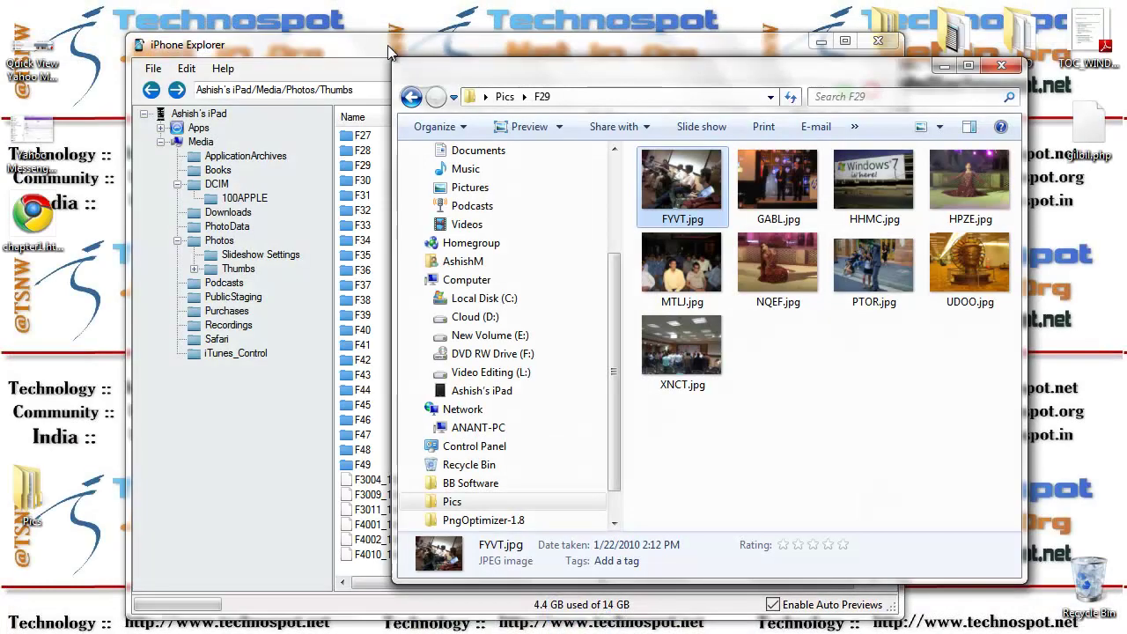
Open F11, select CXSN.jpg, then close the Pics window
click(412, 97)
double_click(670, 183)
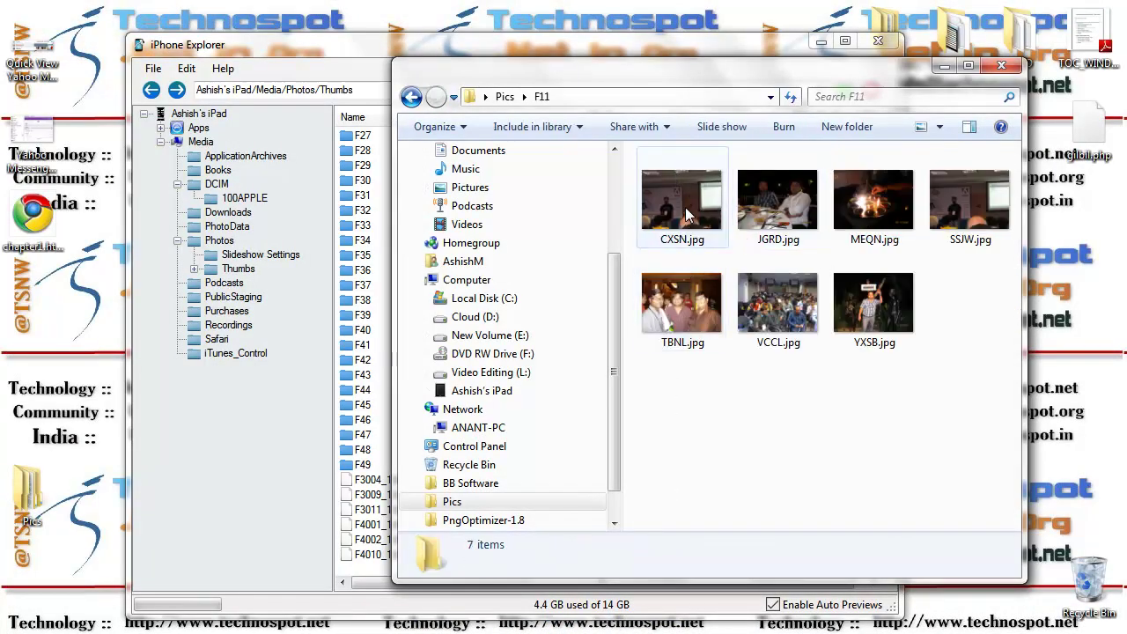
click(685, 212)
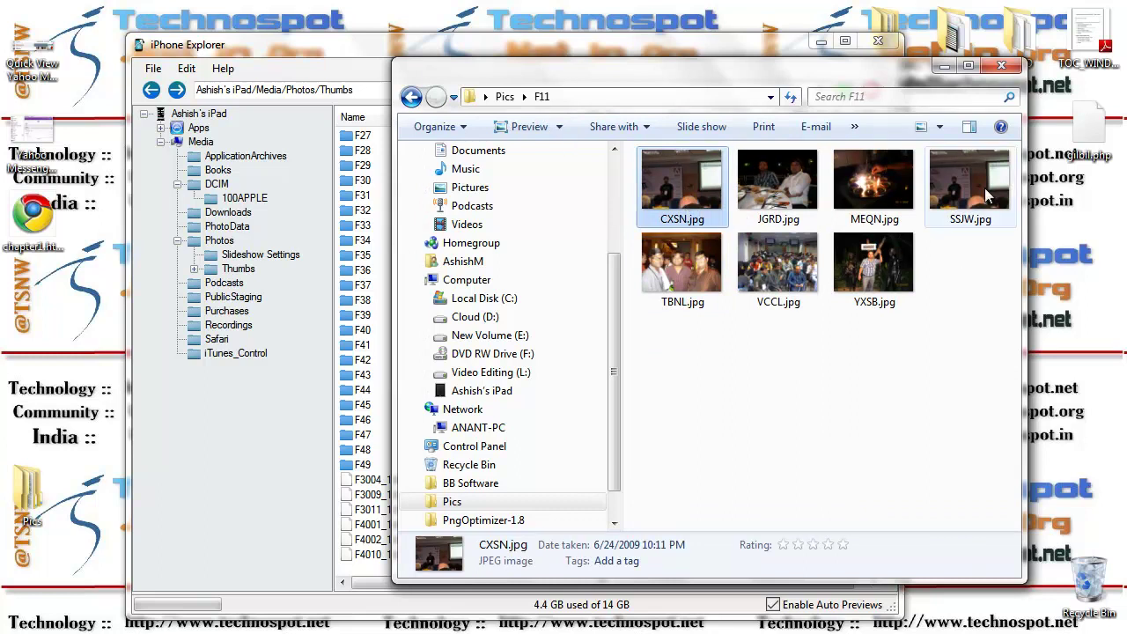
click(1002, 65)
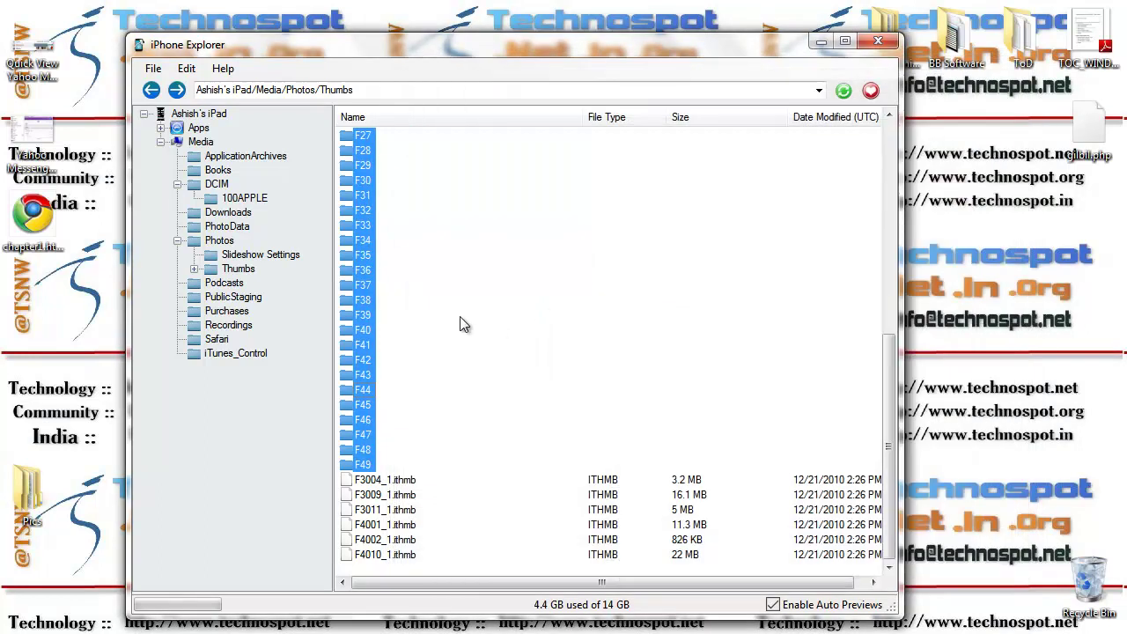
Collapse DCIM and Photos, then browse PhotoData's Videos and Thumbnails subfolders
scroll(449, 375, up, 9)
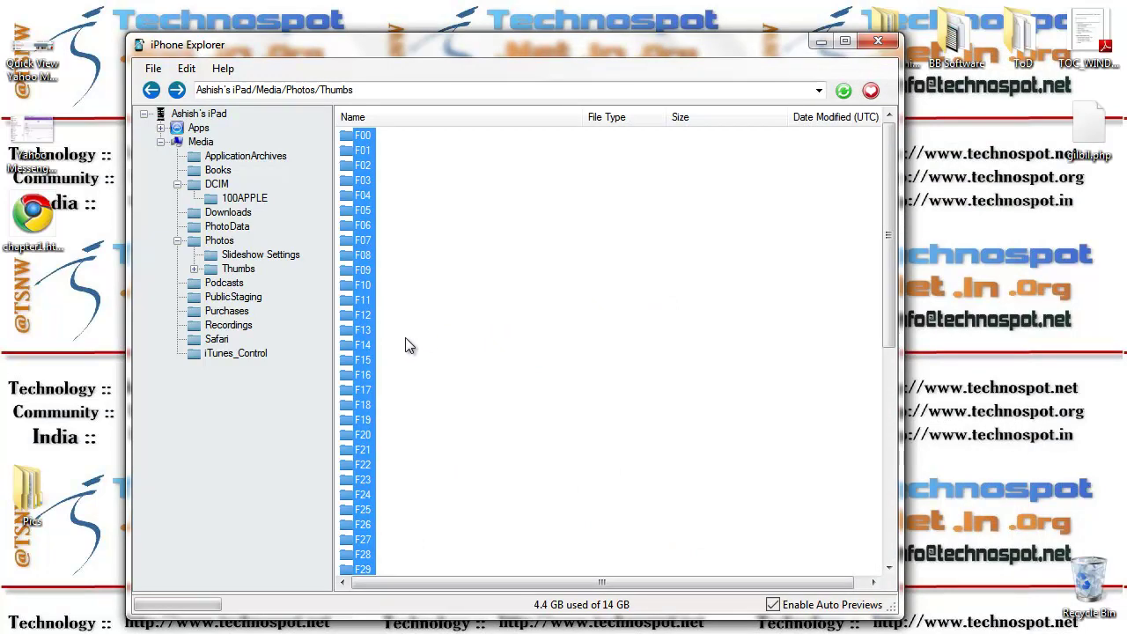
click(177, 184)
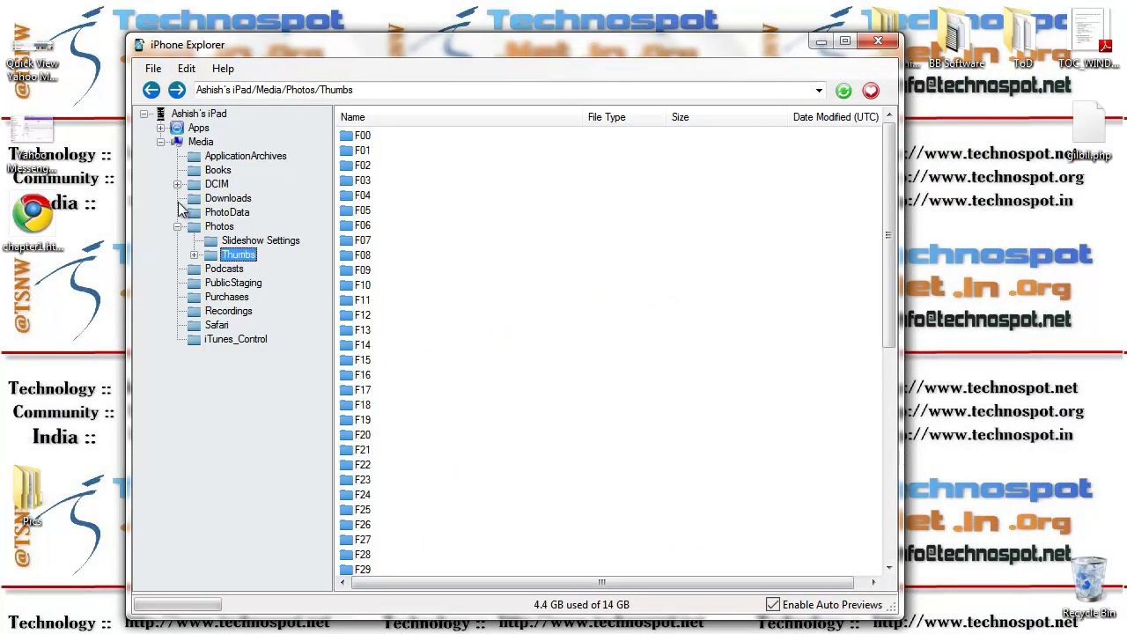
click(177, 226)
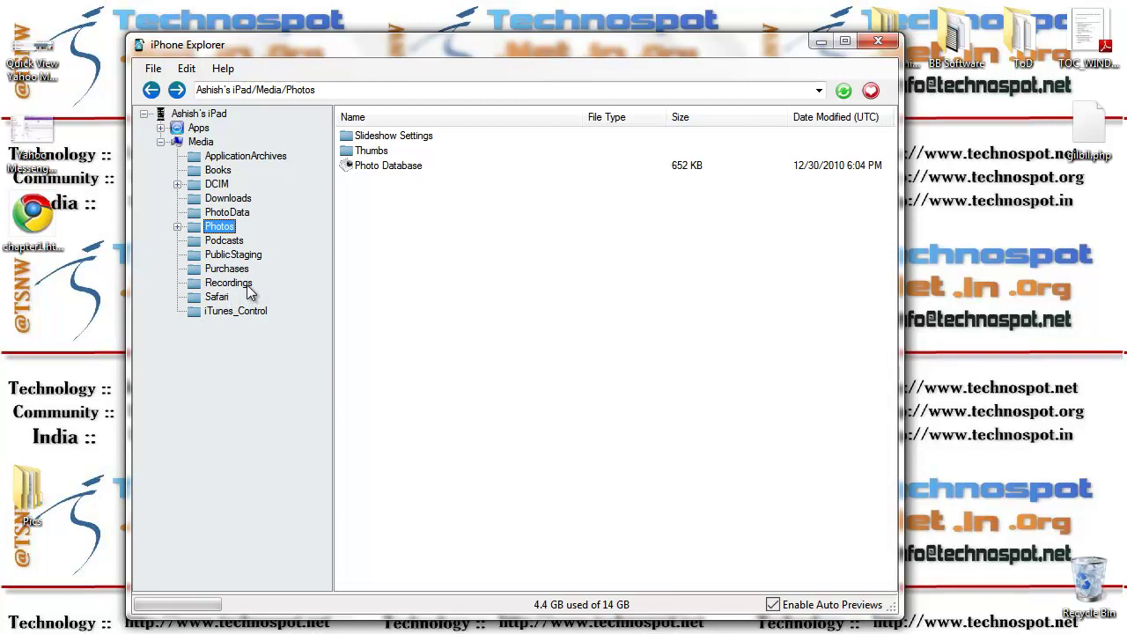
click(231, 215)
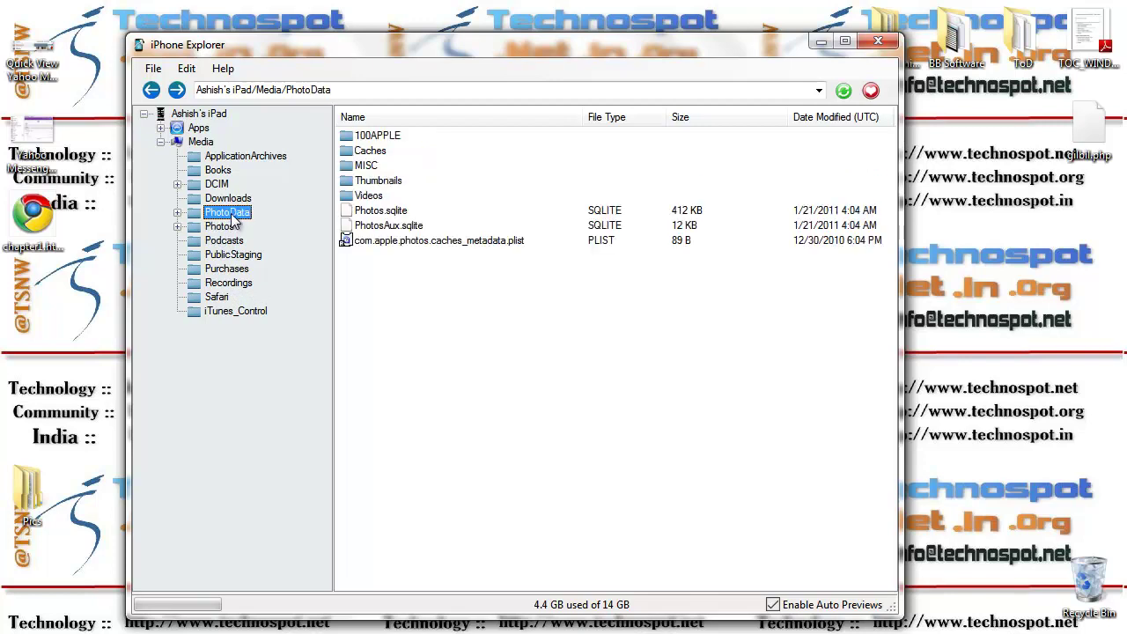
click(178, 213)
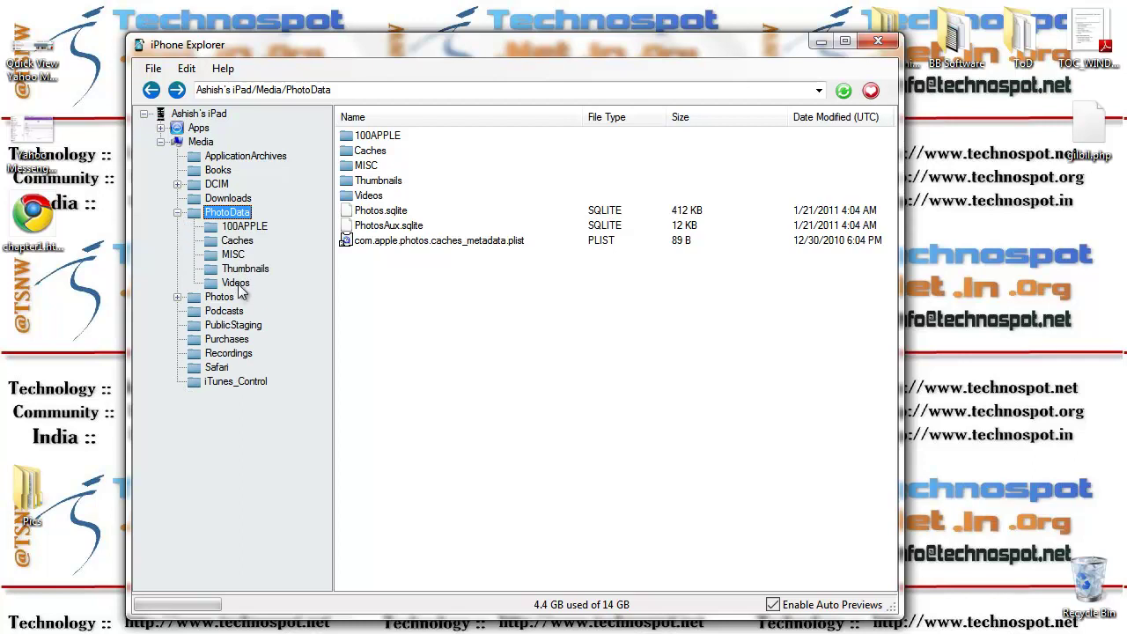
click(238, 285)
click(250, 273)
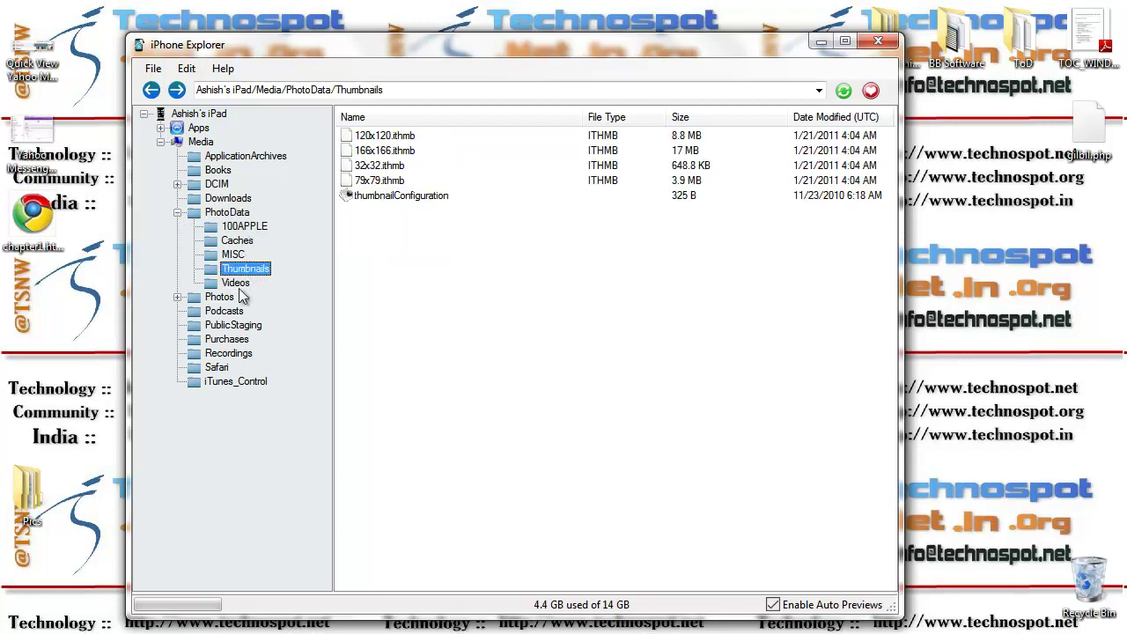
click(237, 285)
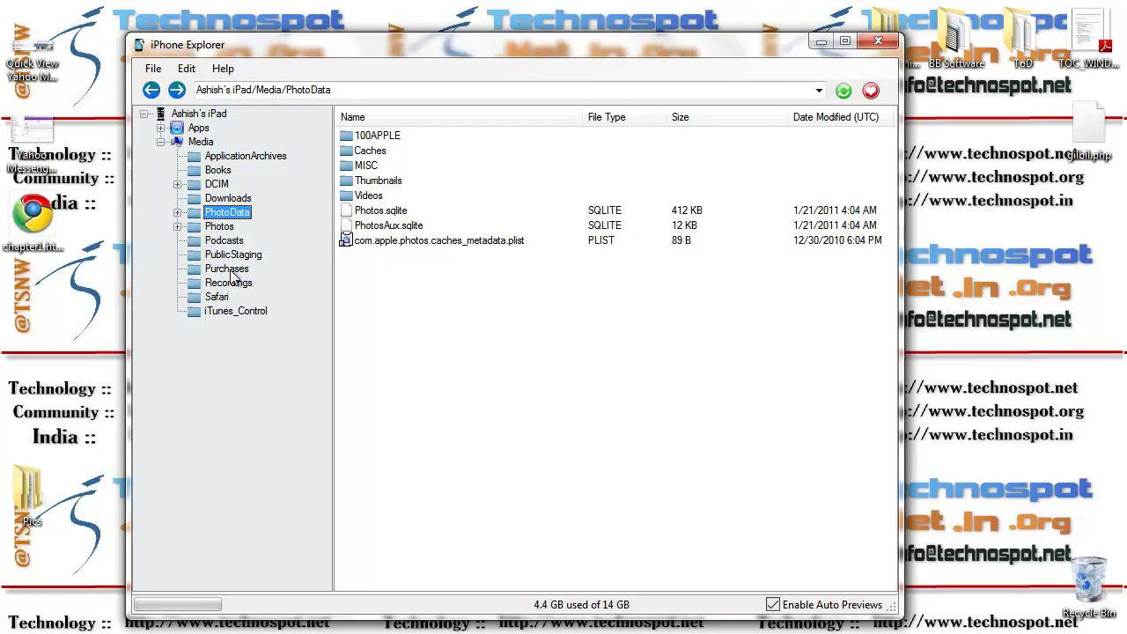
Look through the Podcasts and Books folders, then return to the top-level Media listing
click(225, 241)
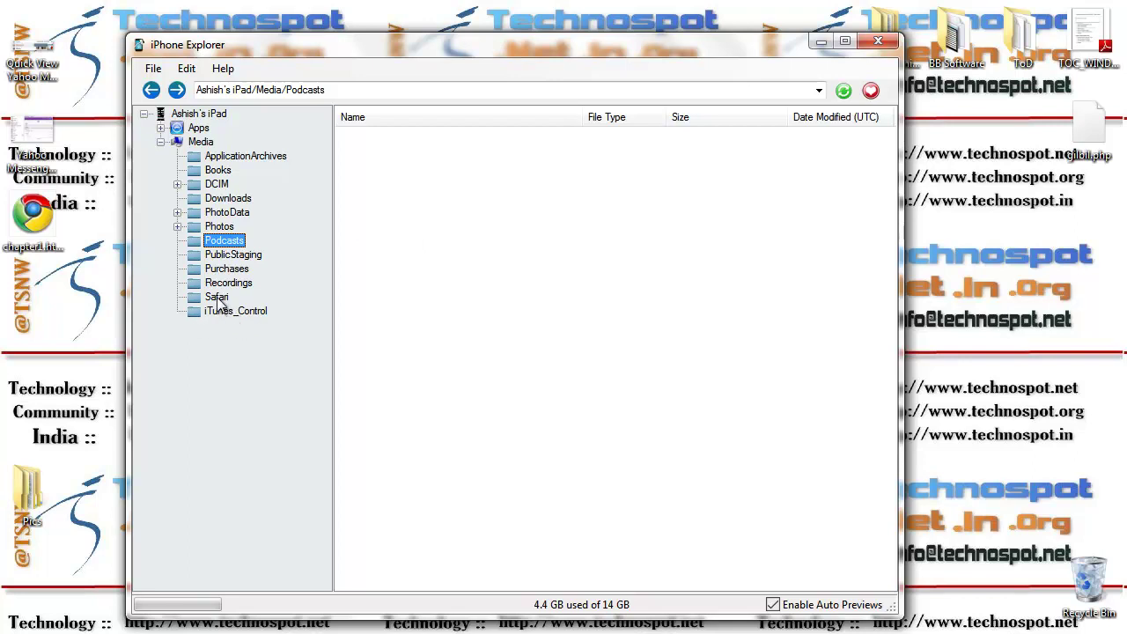
click(218, 170)
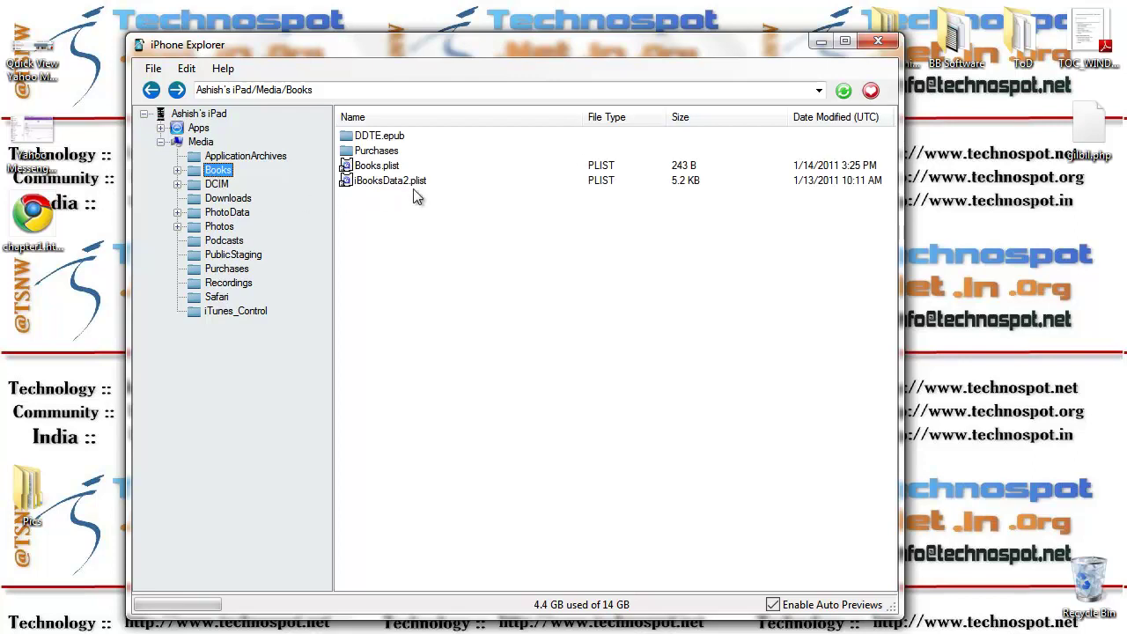
key(F9)
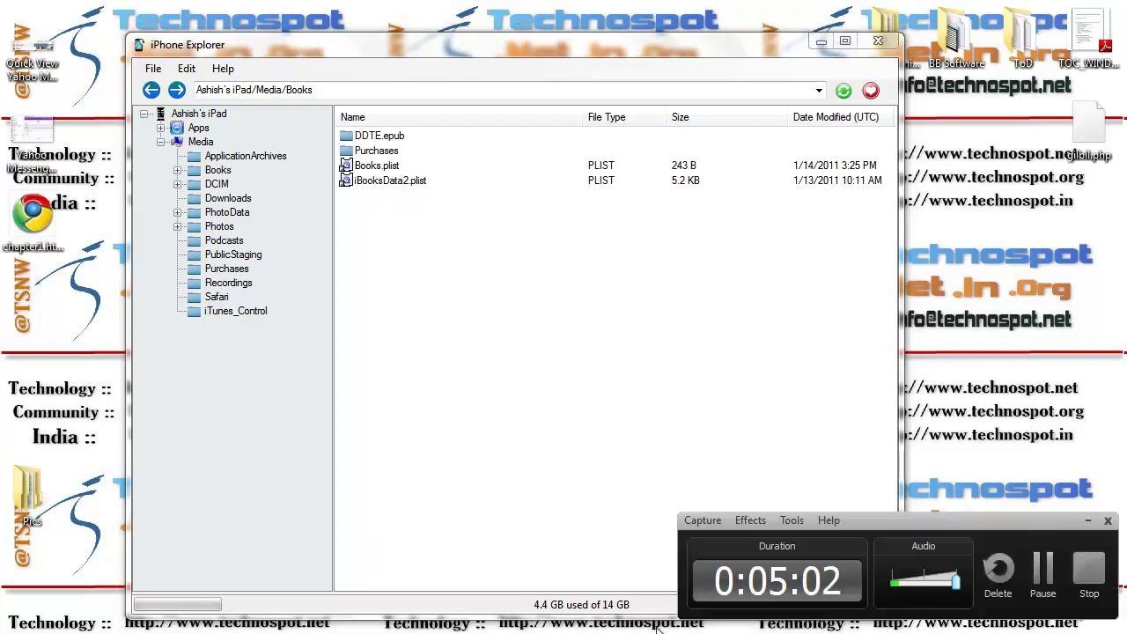
key(F9)
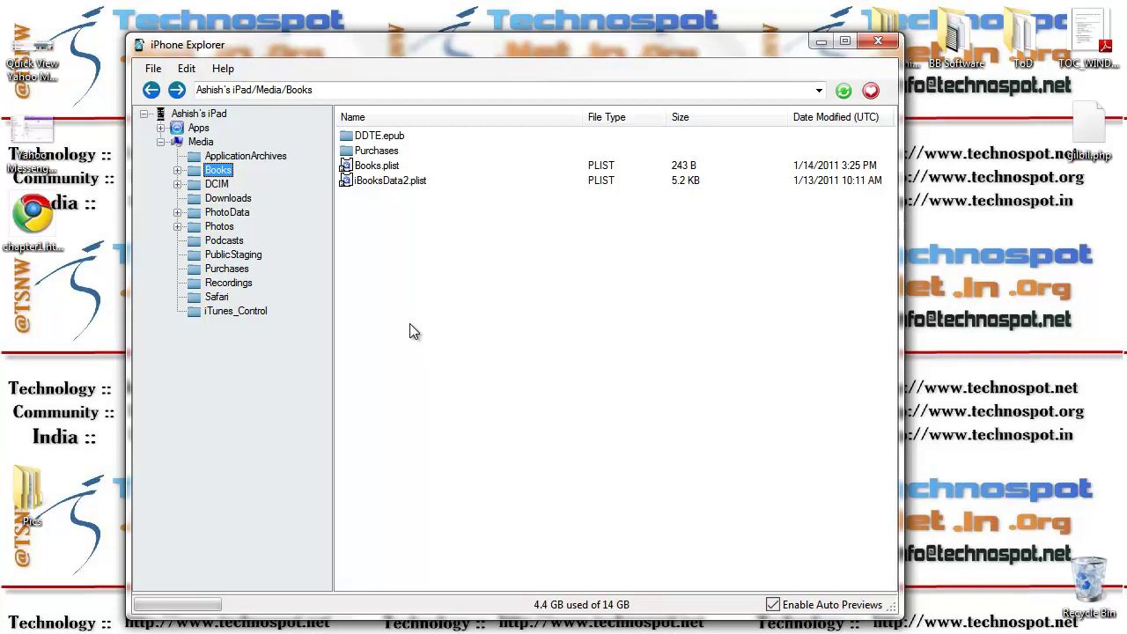
click(161, 142)
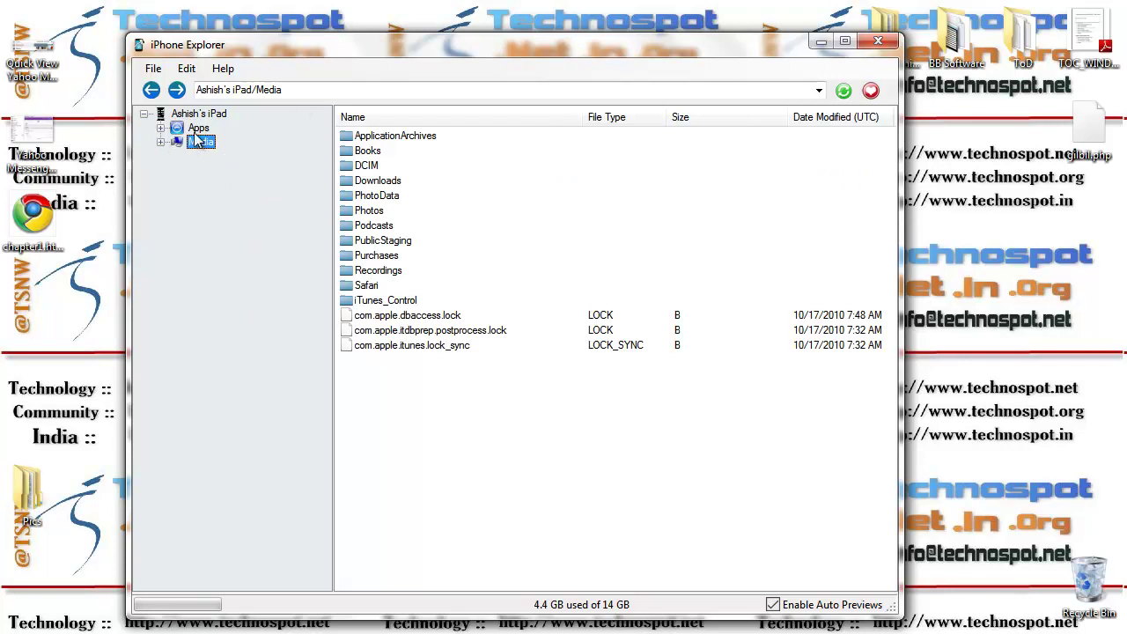
Expand the iPad's Apps folder and open one of the app folders
click(161, 128)
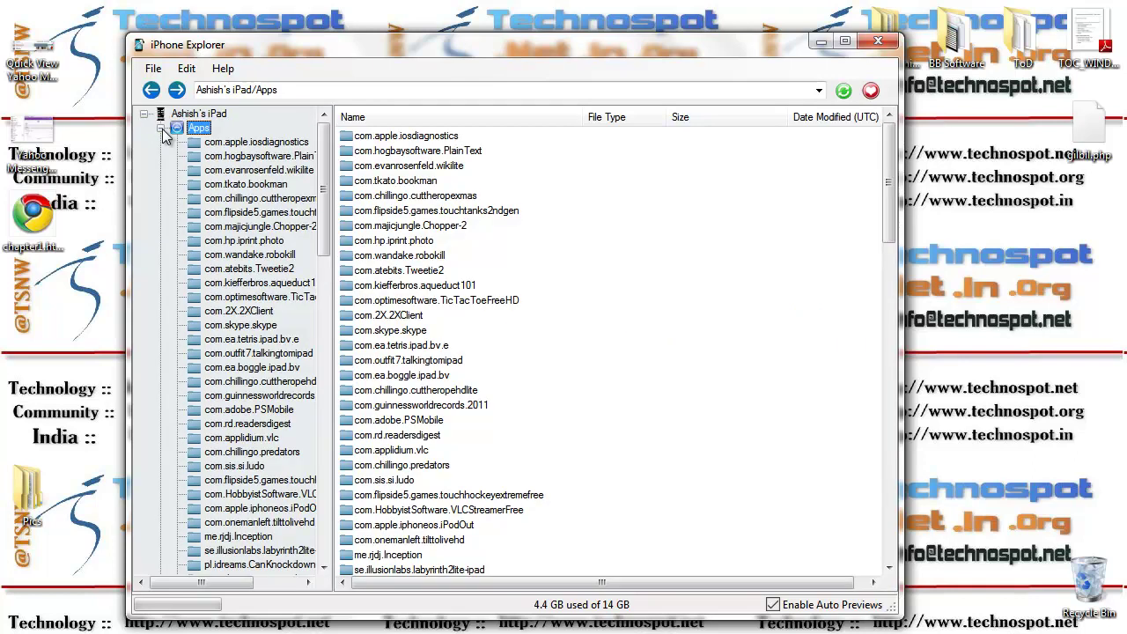
drag(324, 185, 324, 132)
click(254, 160)
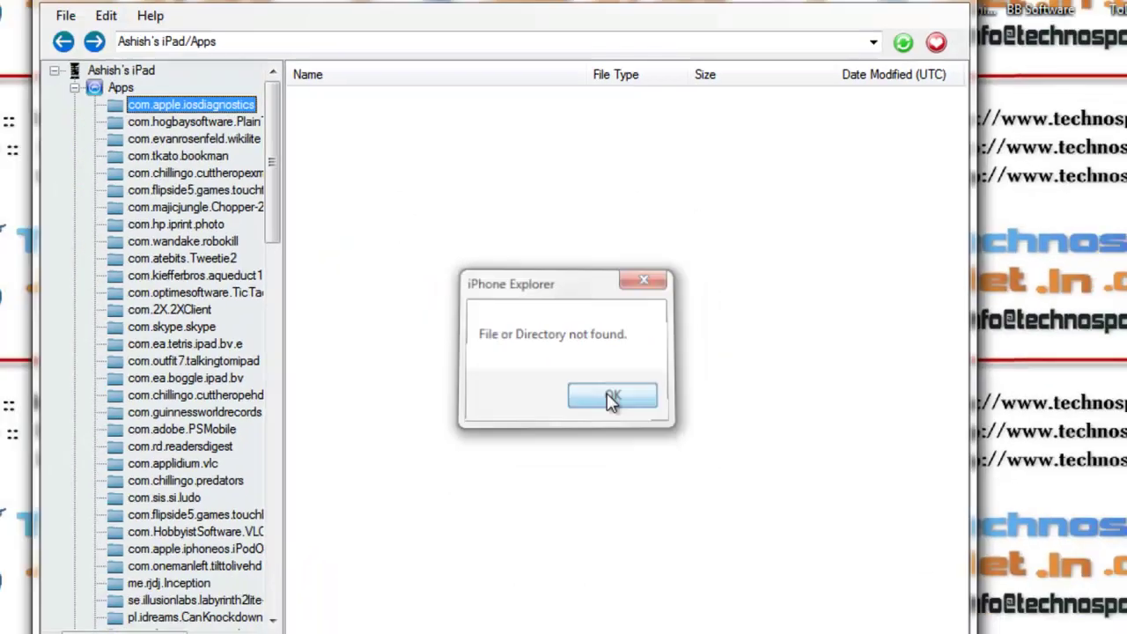
Dismiss the 'File or Directory not found' errors, close iPhone Explorer, and reopen the programs list
click(634, 434)
click(160, 130)
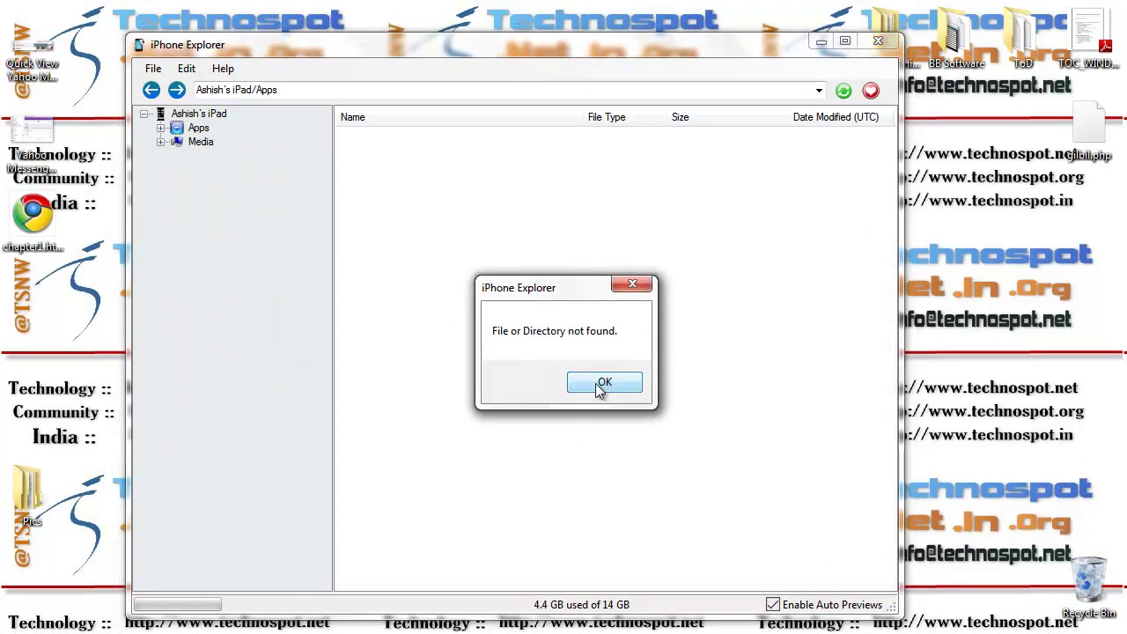
click(598, 390)
click(201, 142)
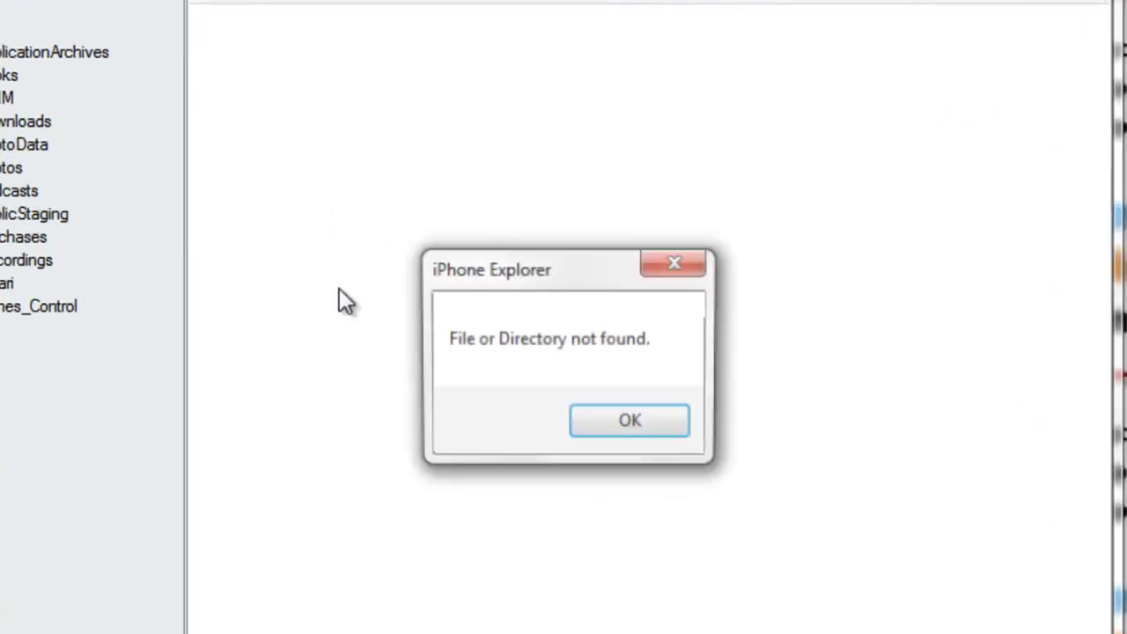
click(626, 426)
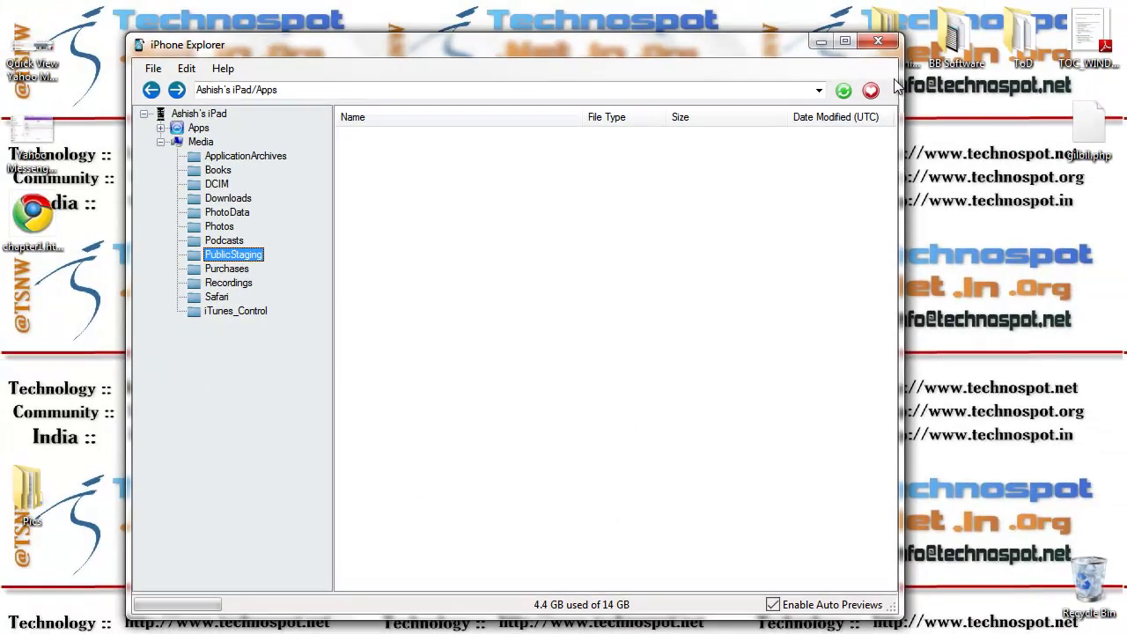
click(878, 40)
click(7, 627)
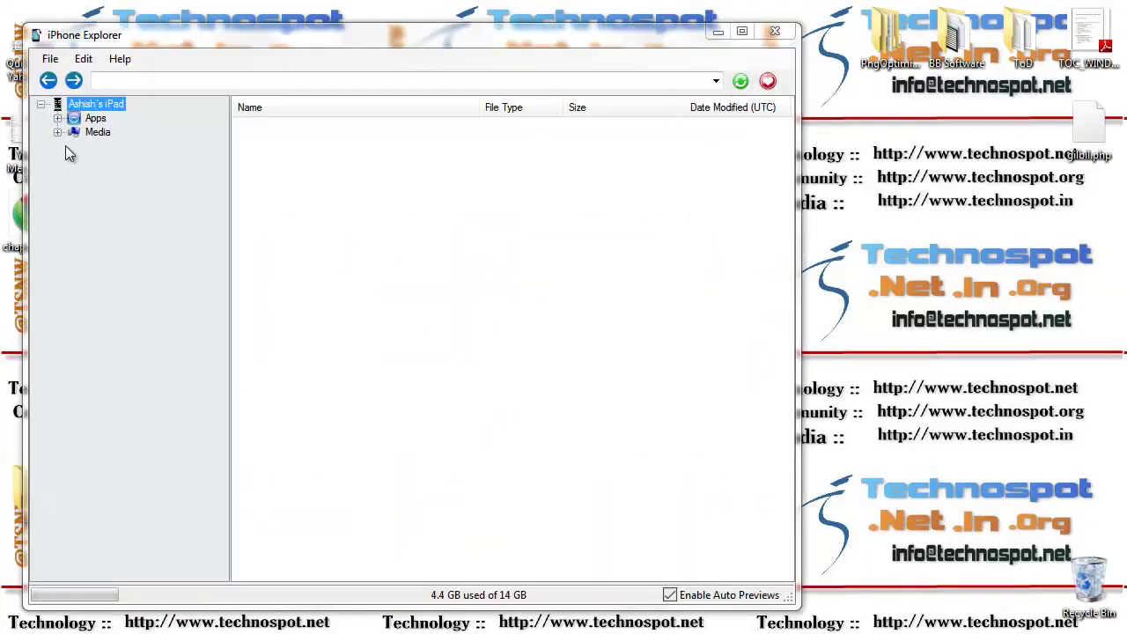
Expand Media, select PhotoData to list 100APPLE, Caches, MISC, Thumbnails and Videos, and shift the window right
click(58, 133)
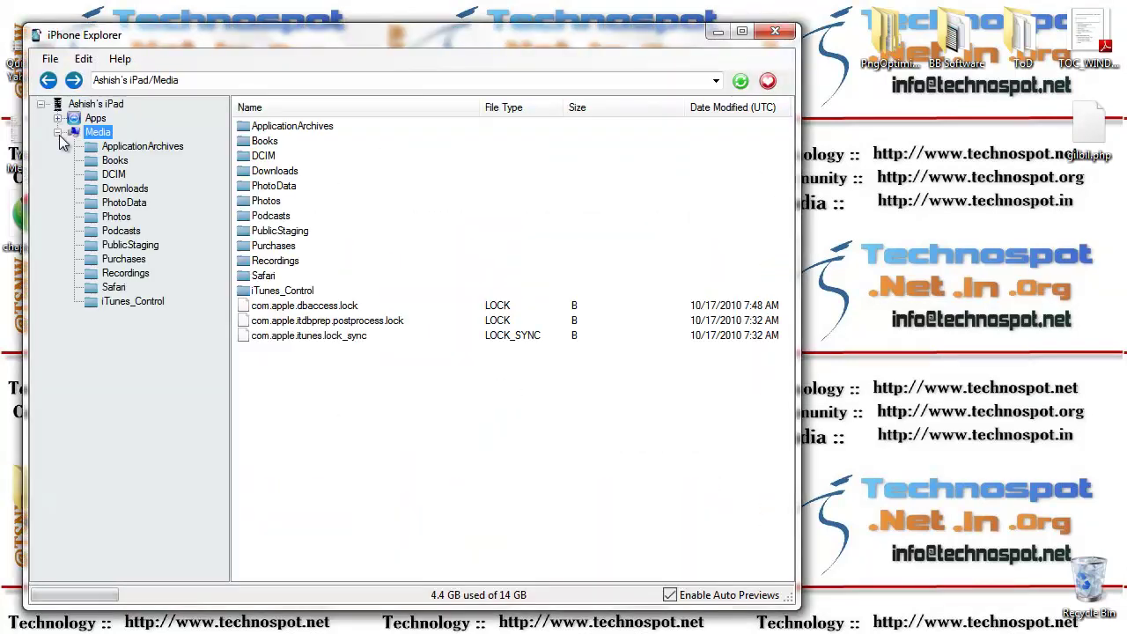
click(127, 204)
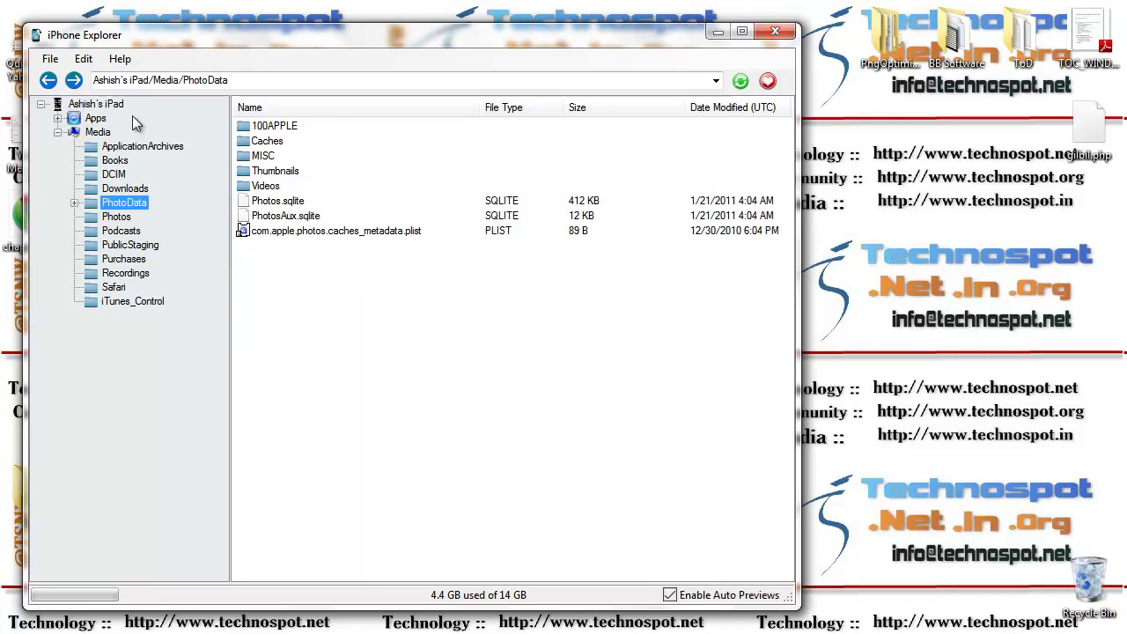
drag(499, 40, 599, 34)
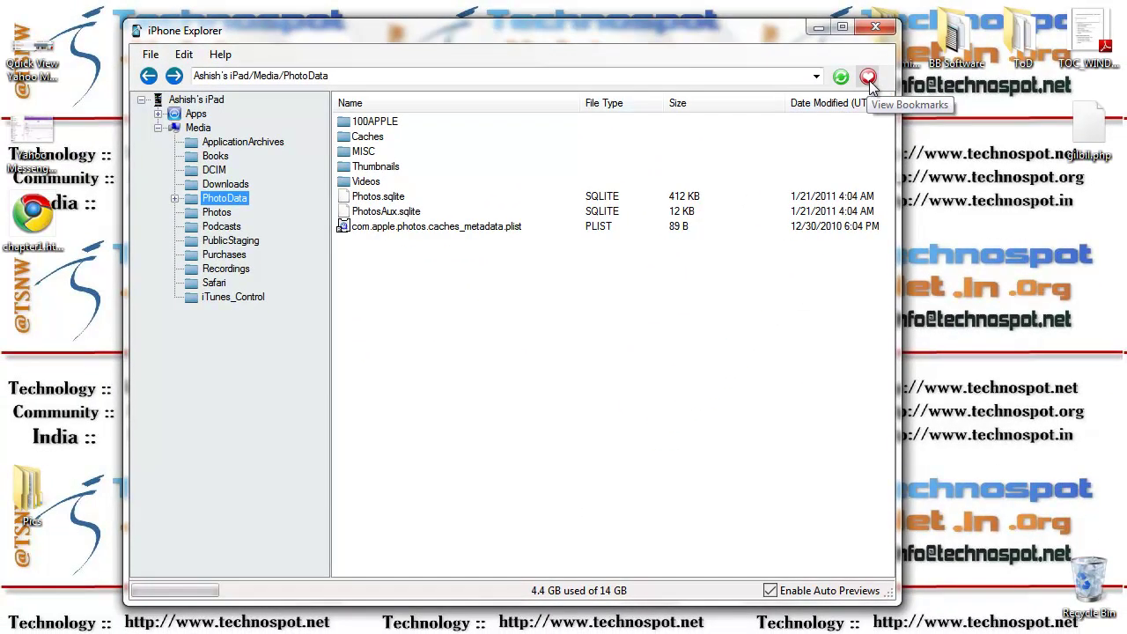
click(861, 79)
click(167, 121)
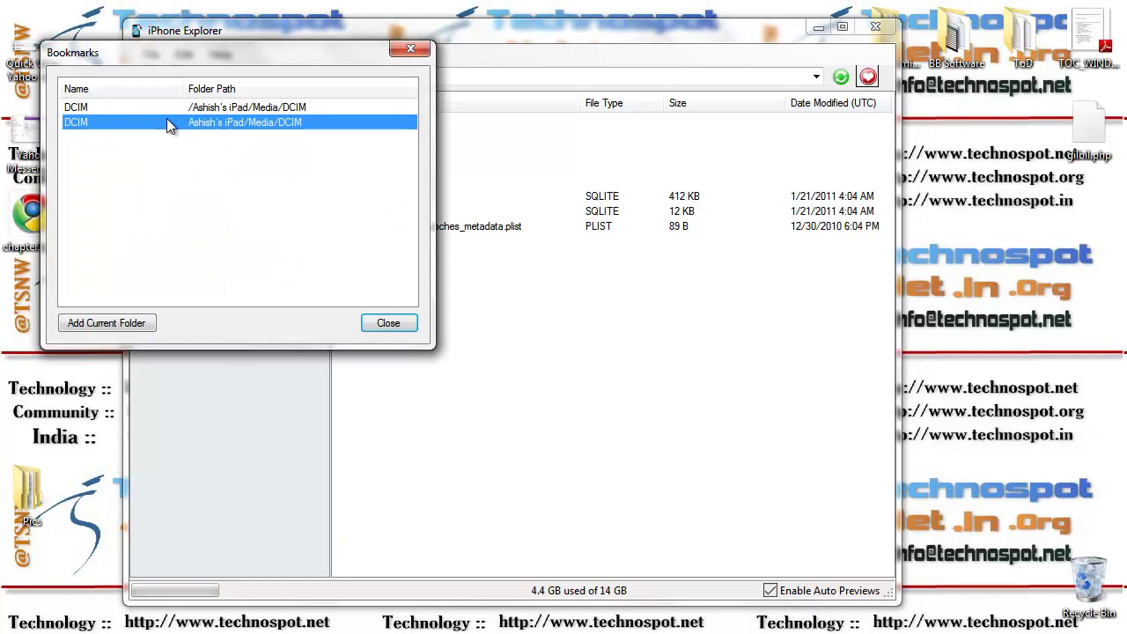
click(184, 107)
click(198, 123)
click(191, 108)
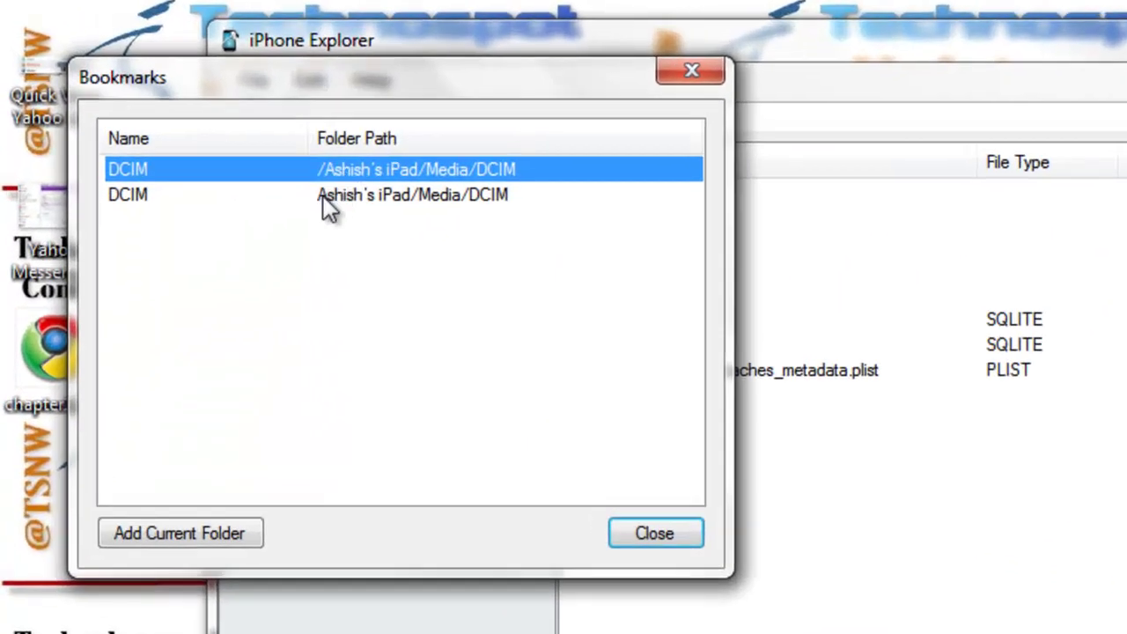
click(329, 204)
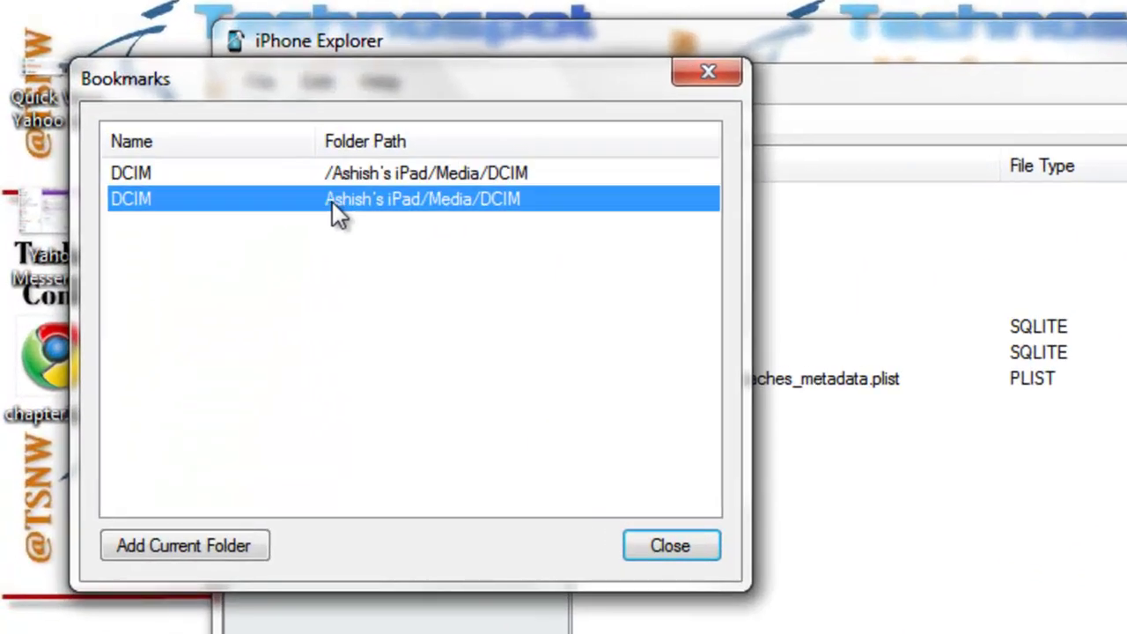
click(331, 170)
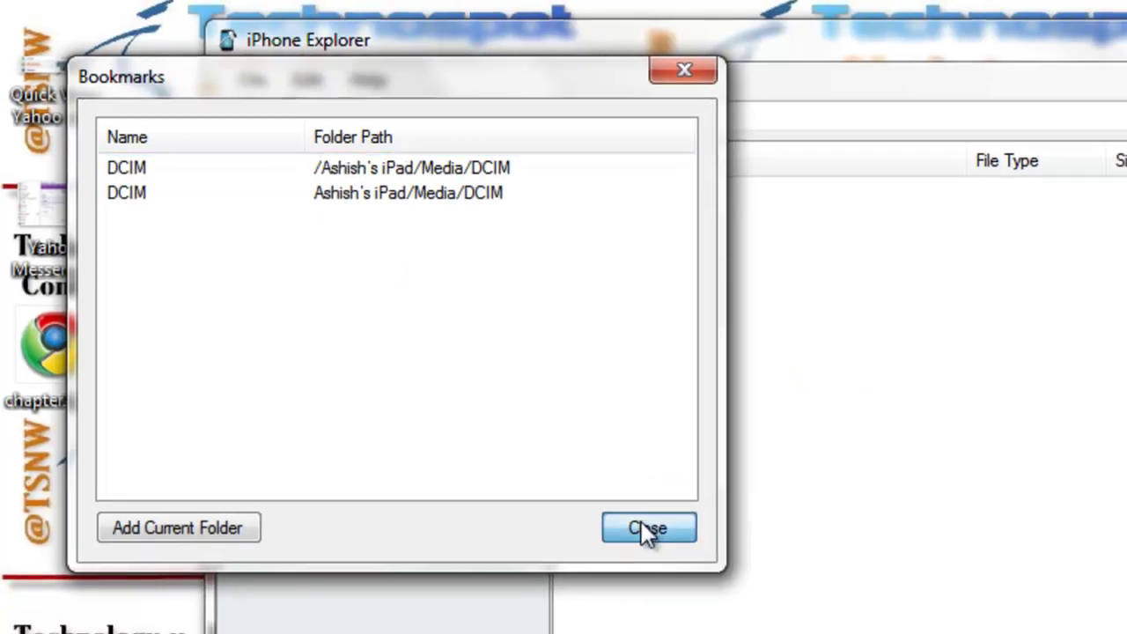
click(665, 544)
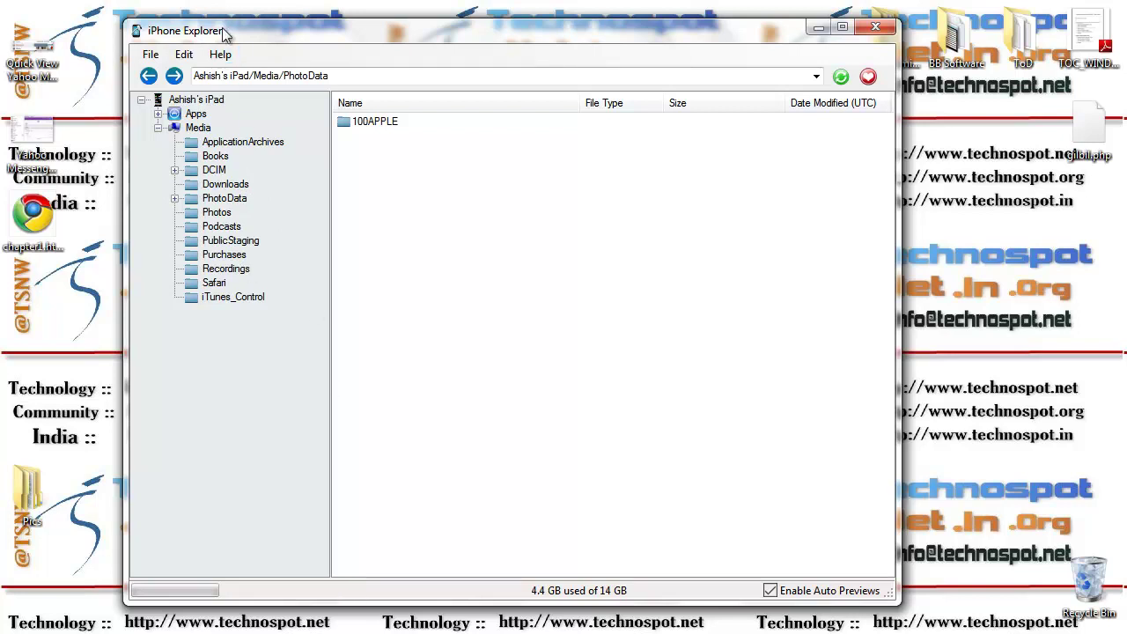
click(221, 54)
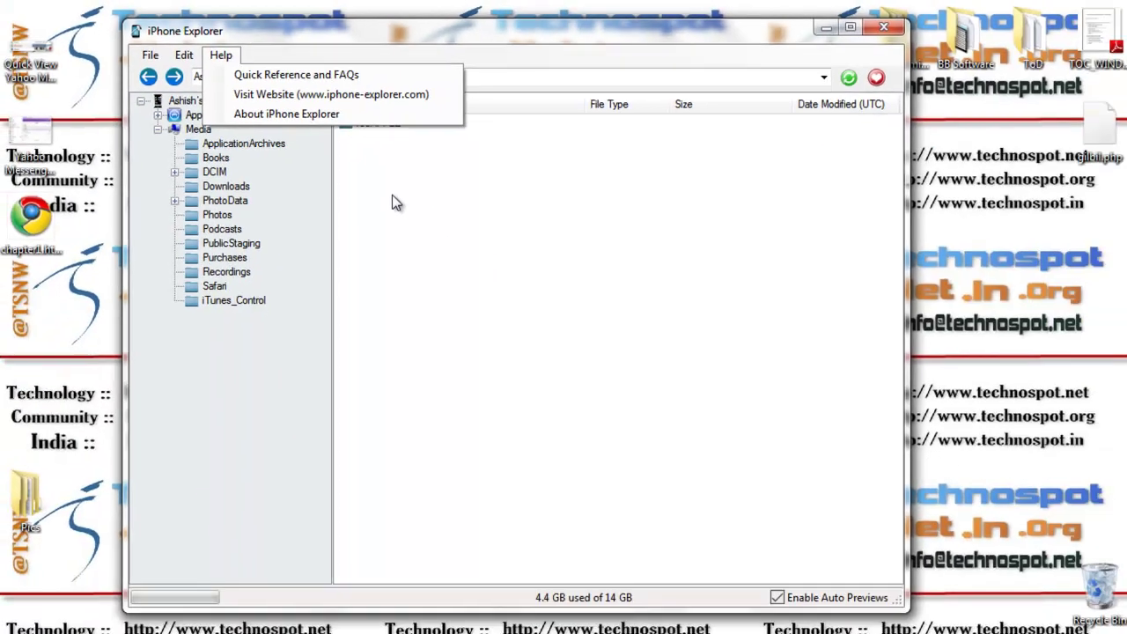
click(396, 208)
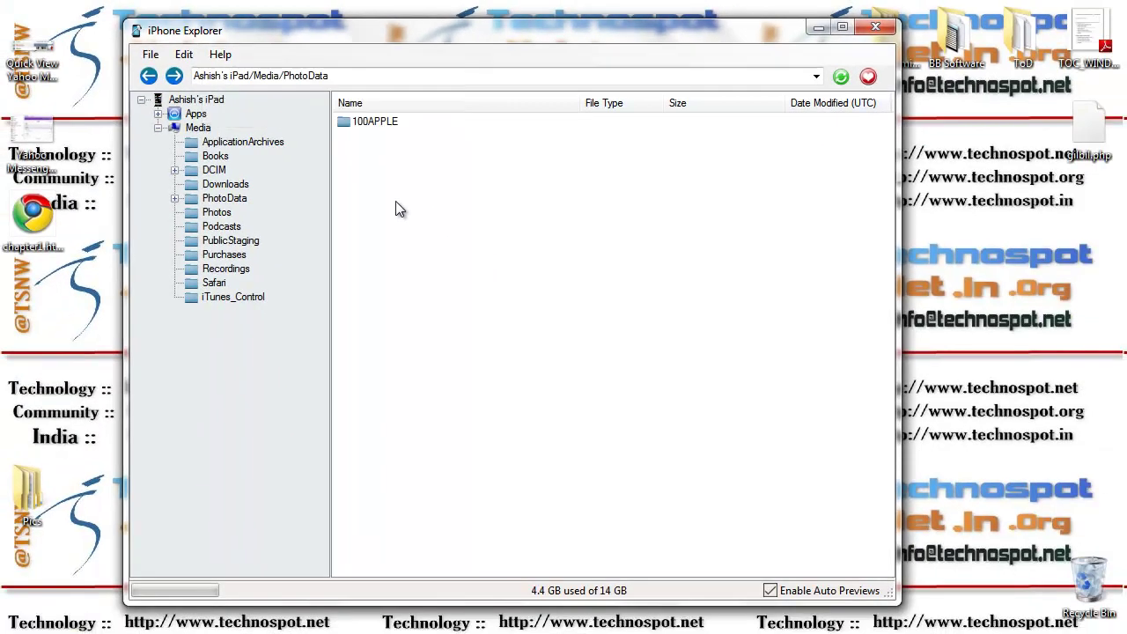